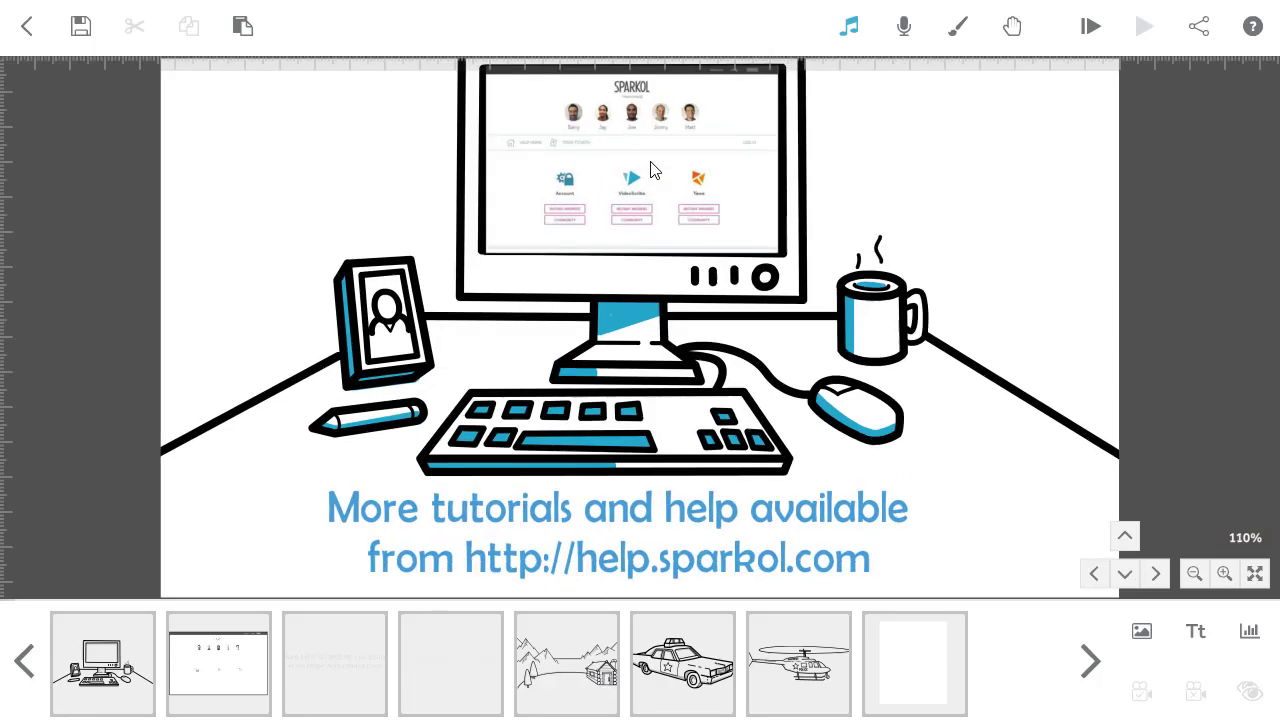
- Zoom in on the monitor's website screenshot, set it as the screenshot's camera view, and play from it
scroll(1075, 190, "up", 2)
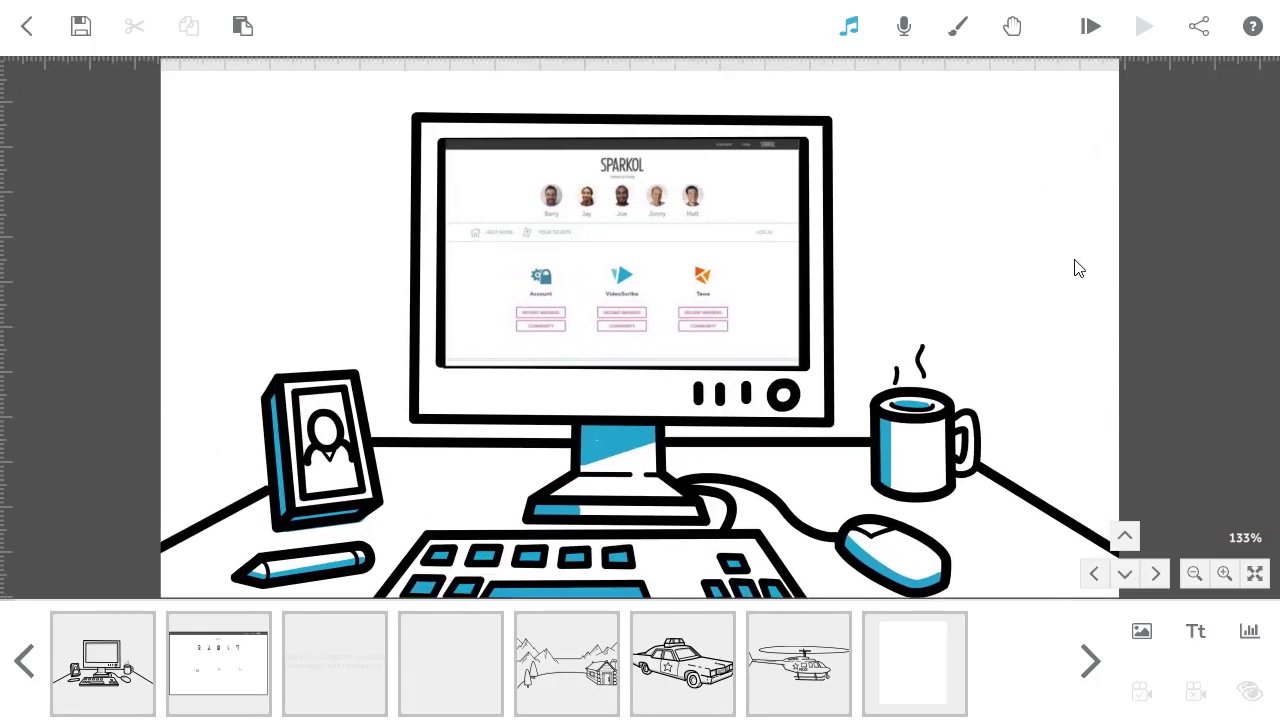
scroll(931, 320, "up", 1)
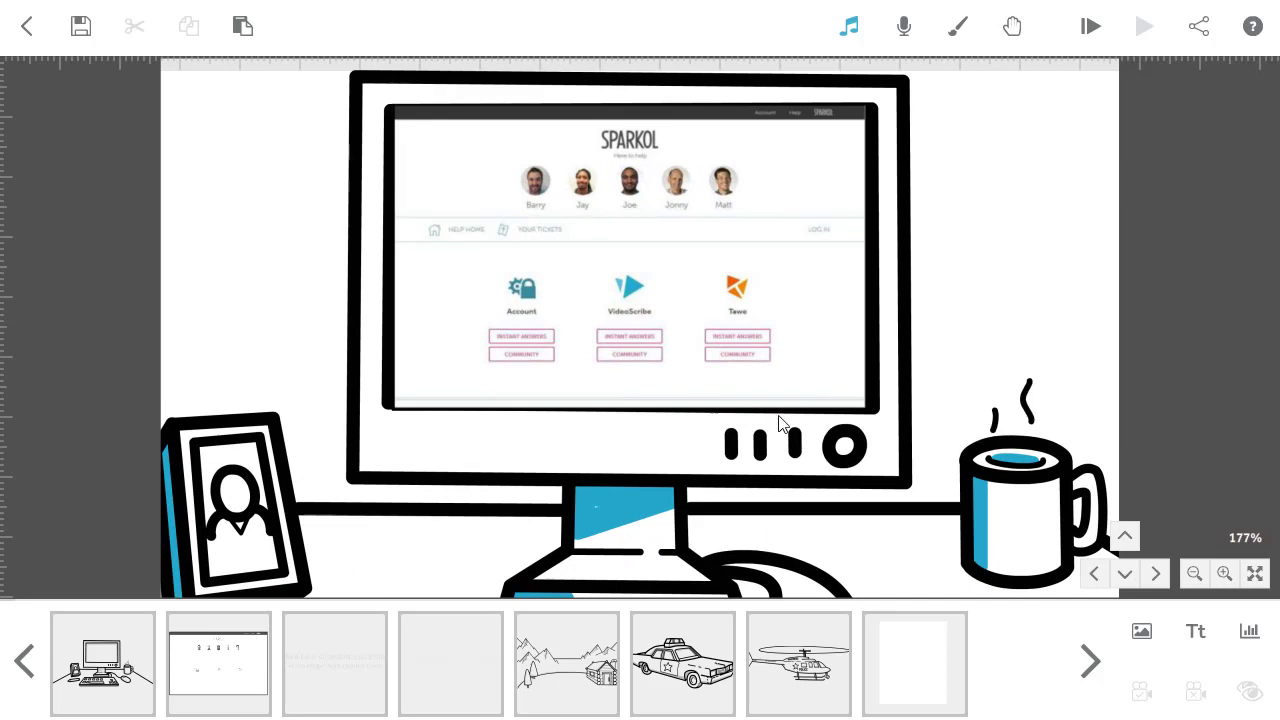
left_click(221, 672)
right_click(221, 672)
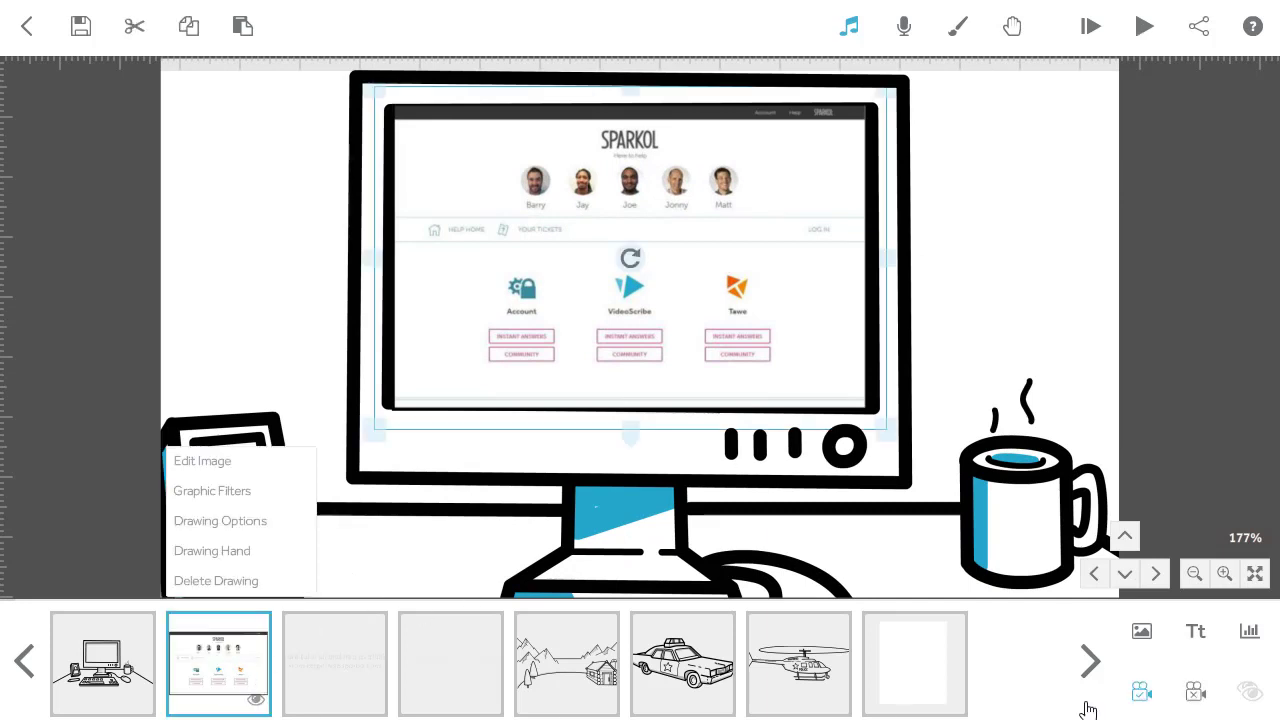
left_click(1141, 697)
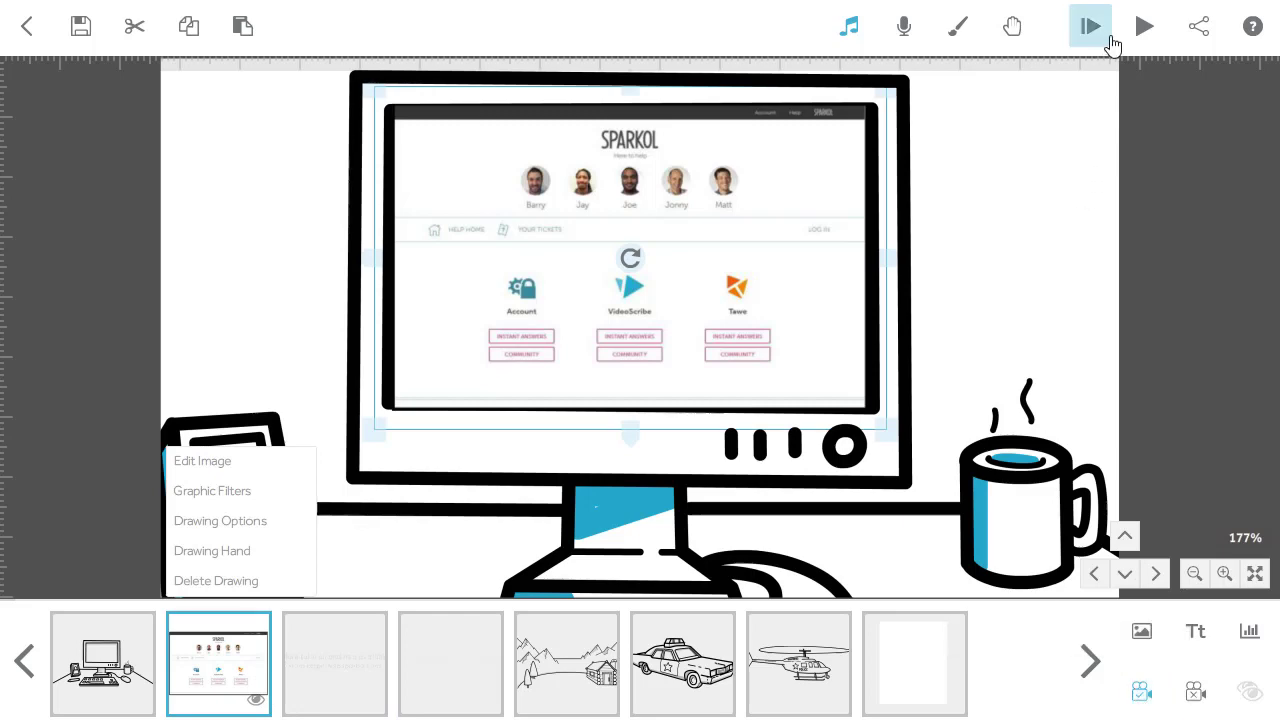
left_click(1143, 30)
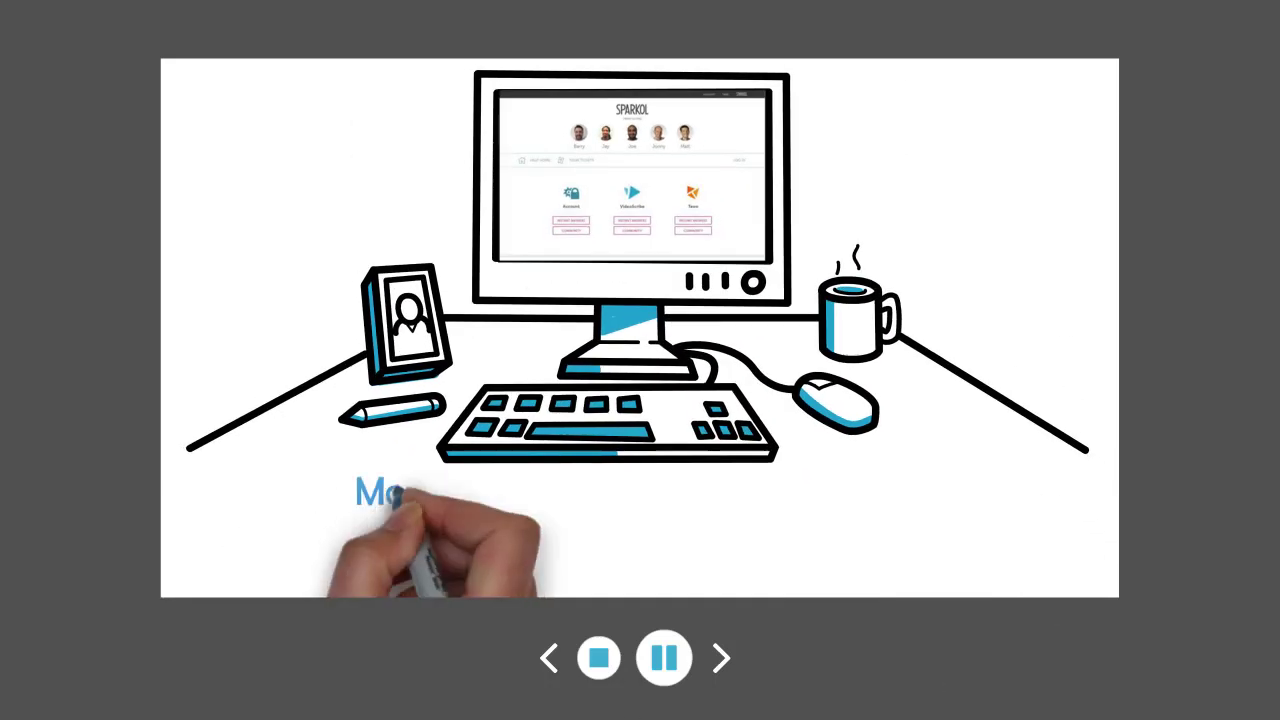
- Stop the preview and cut the 'Create a scene' text's animate time from 3.0s to 1.0s
left_click(601, 680)
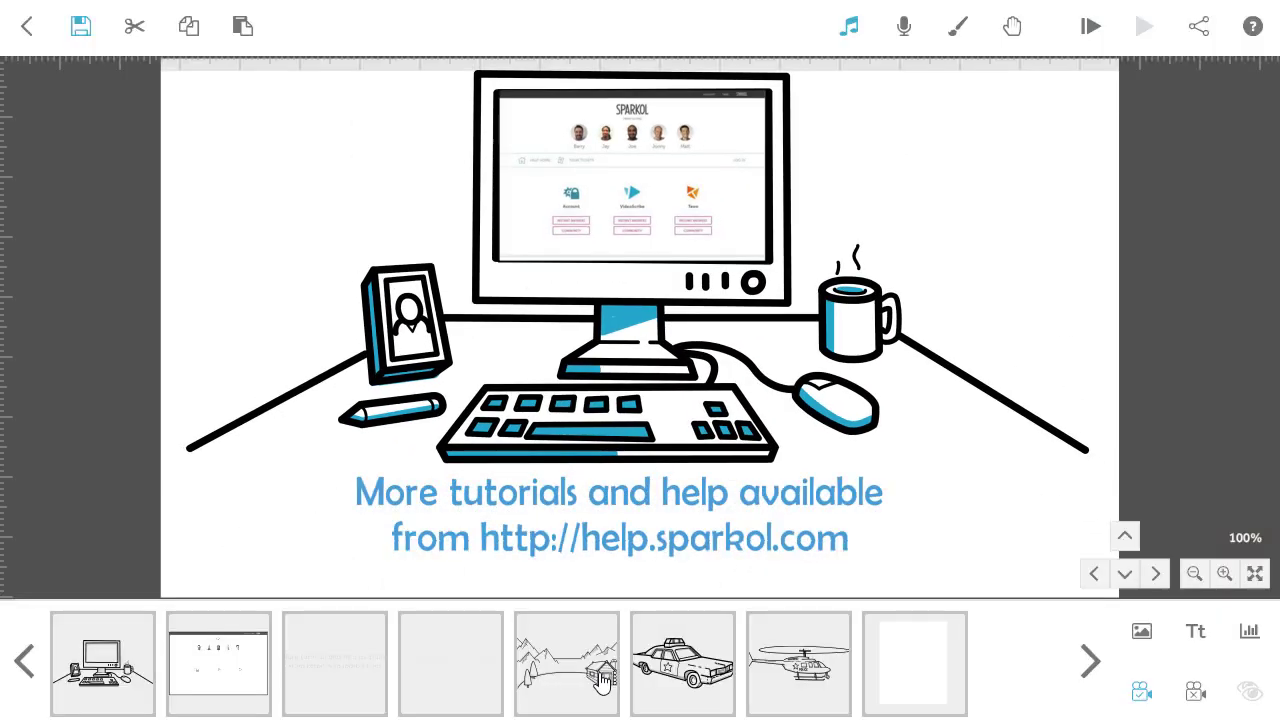
left_click(466, 688)
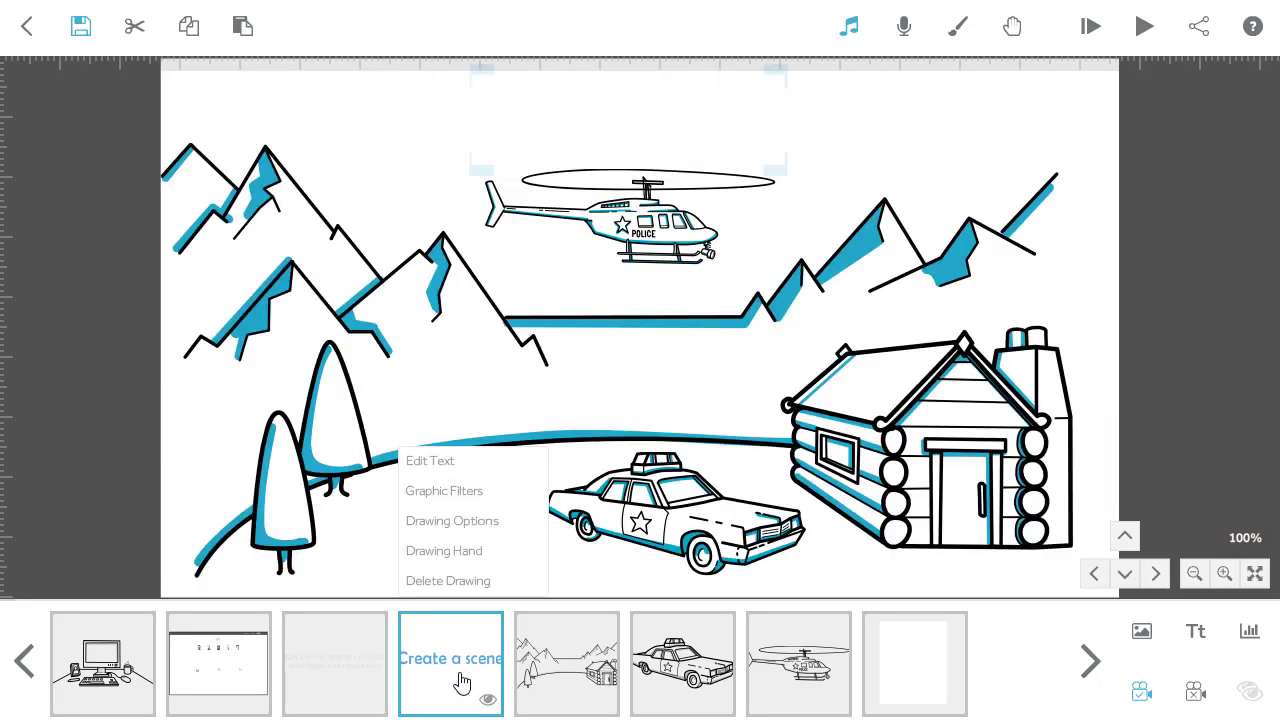
left_click(452, 521)
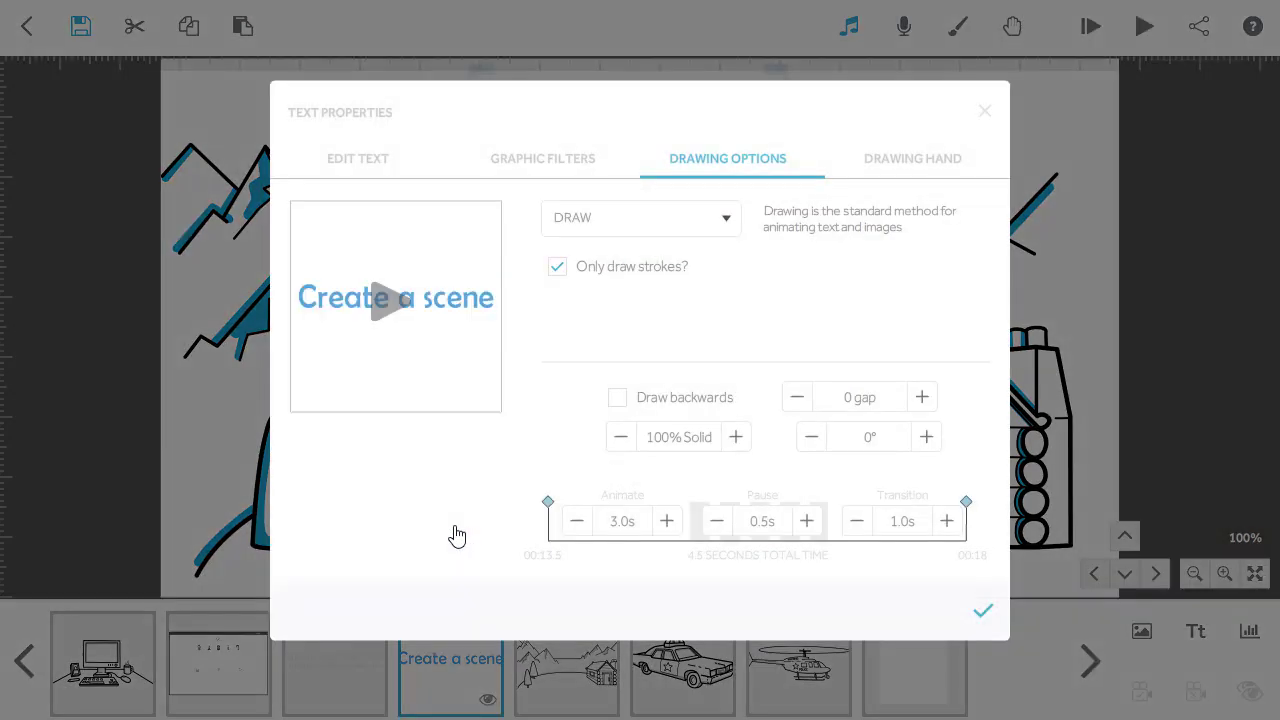
left_click(575, 530)
left_click(575, 530)
left_click(981, 618)
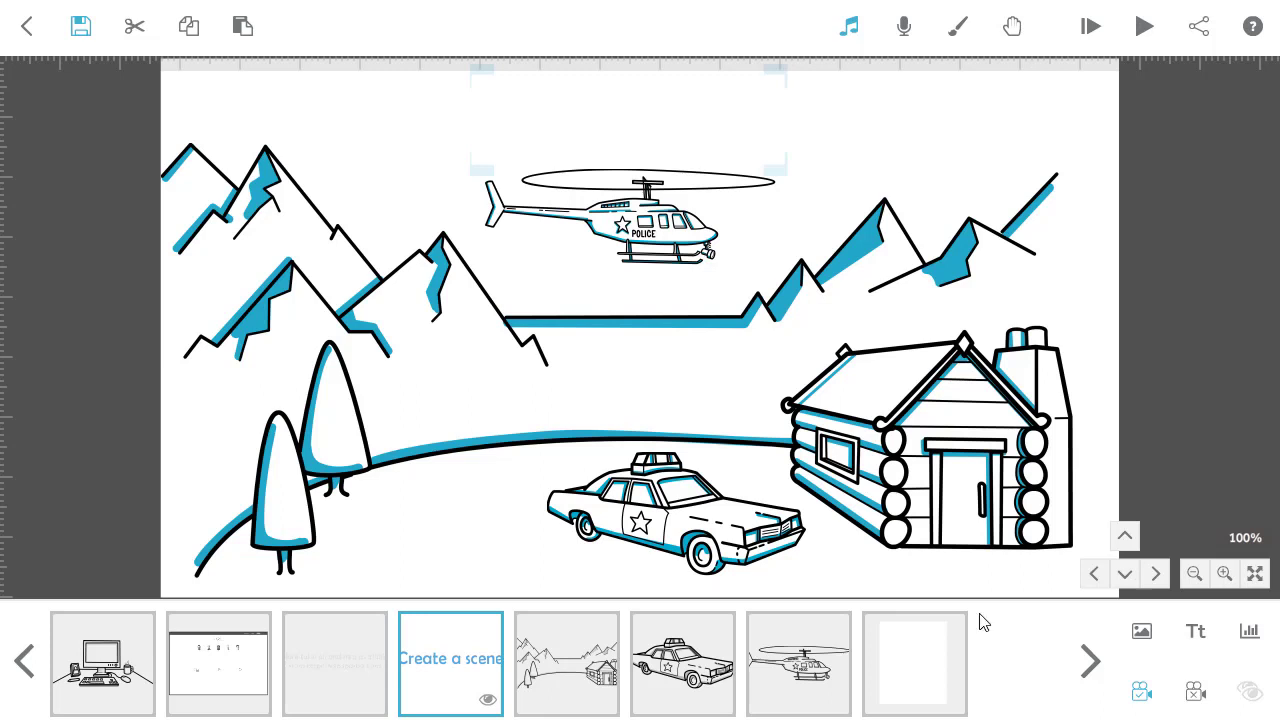
- Set the police helicopter to MOVE IN from the top-left corner and preview its entrance
left_click(805, 680)
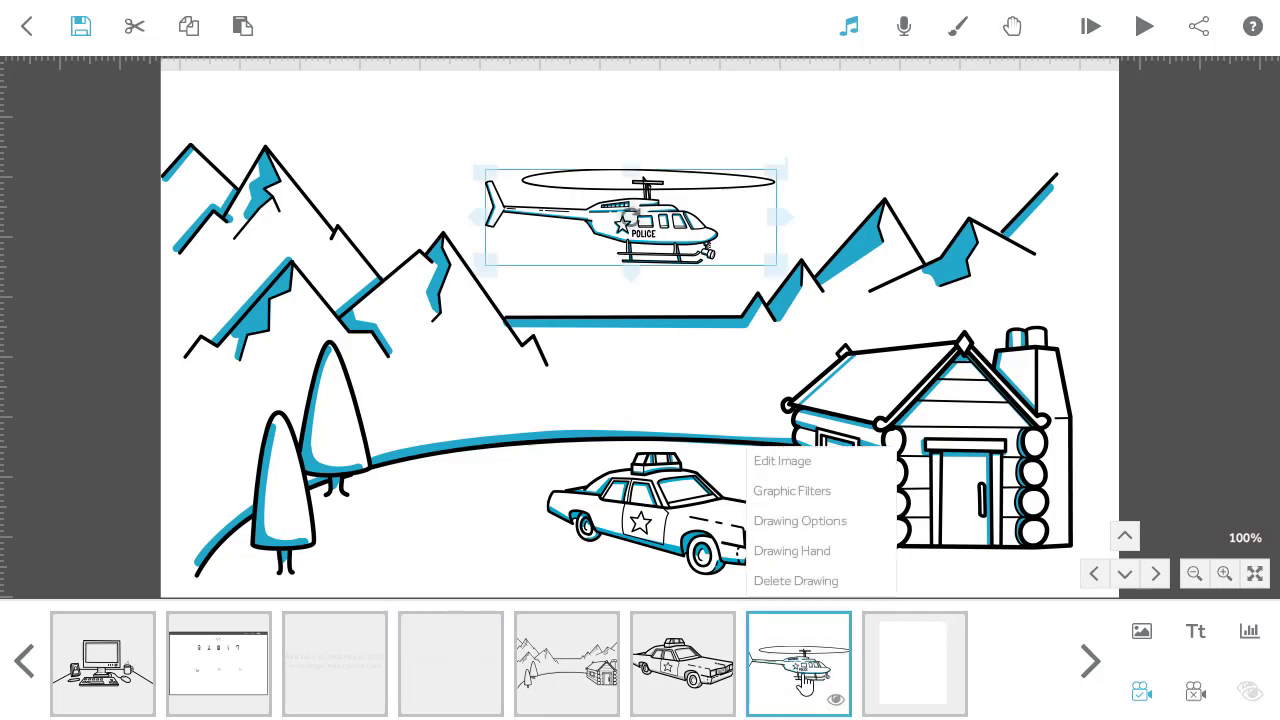
left_click(801, 521)
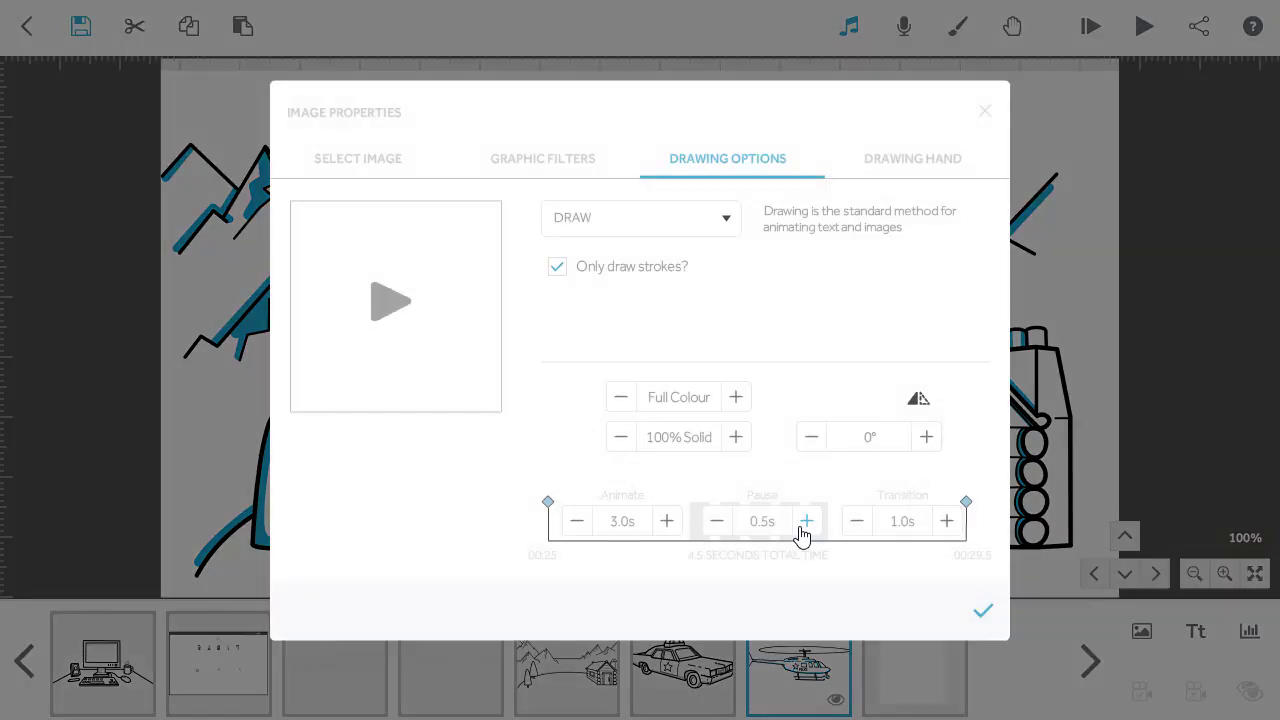
left_click(727, 232)
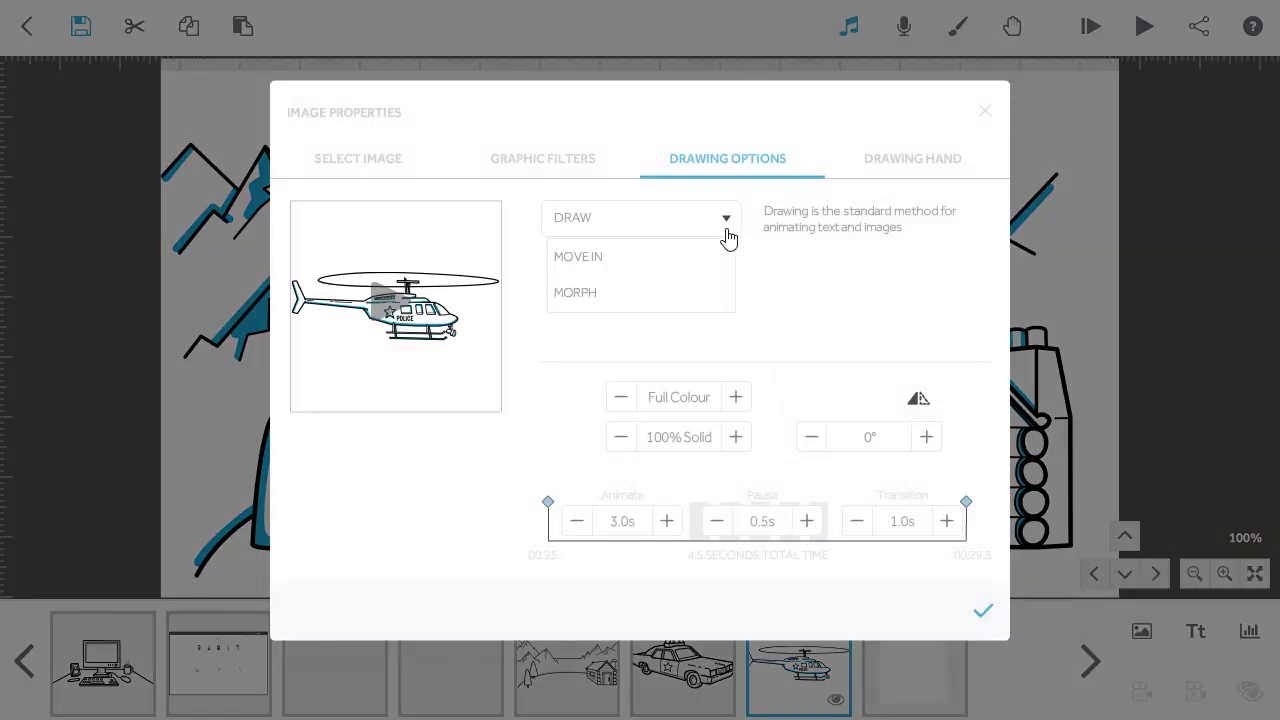
left_click(598, 263)
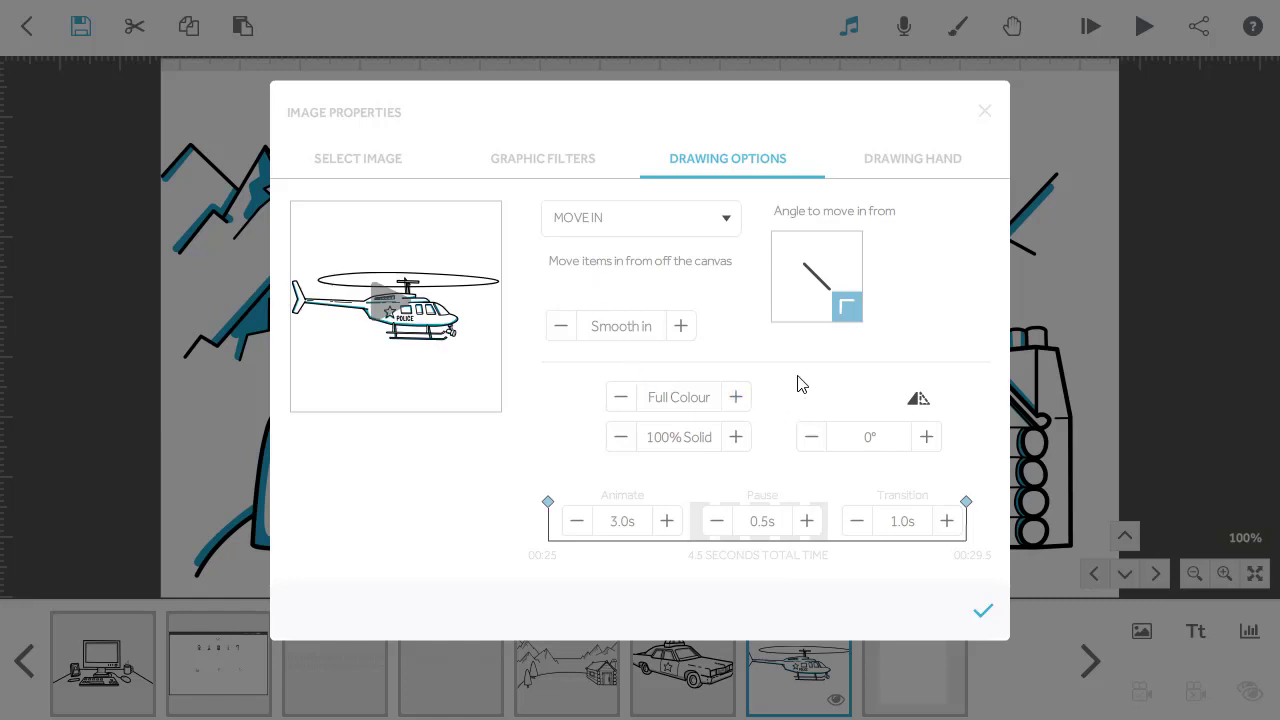
left_click(783, 309)
left_click(783, 252)
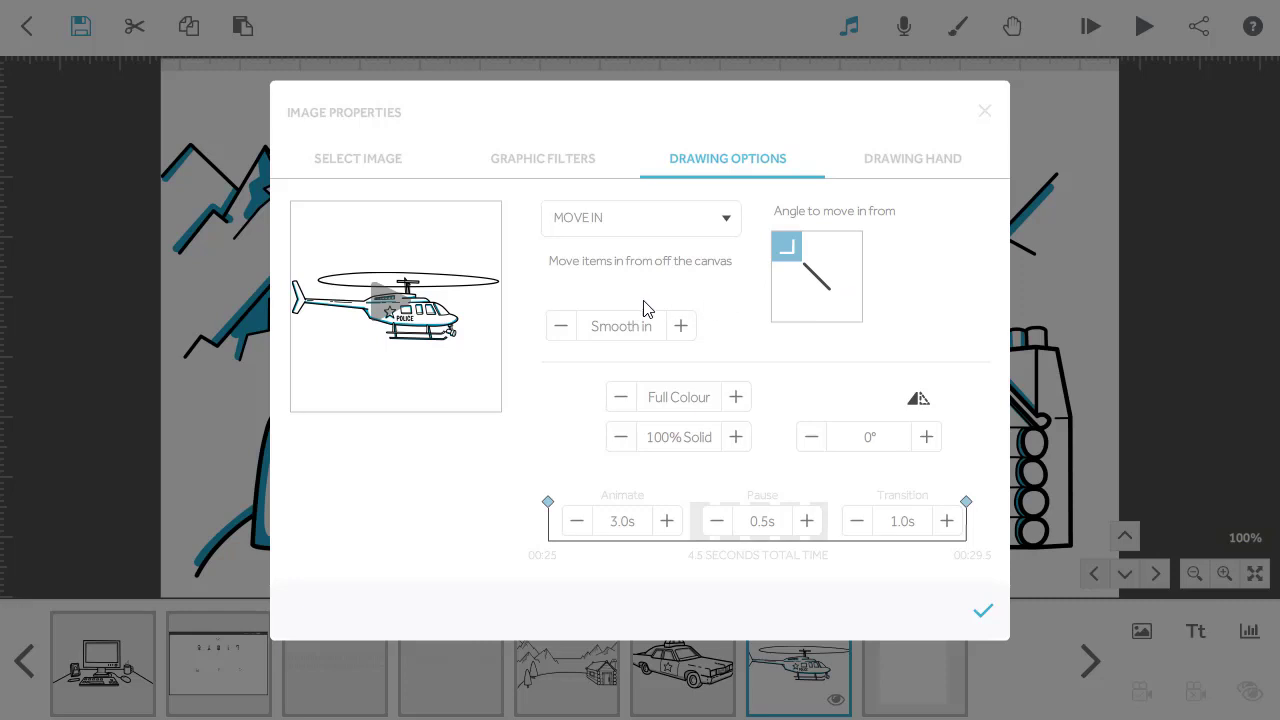
left_click(381, 312)
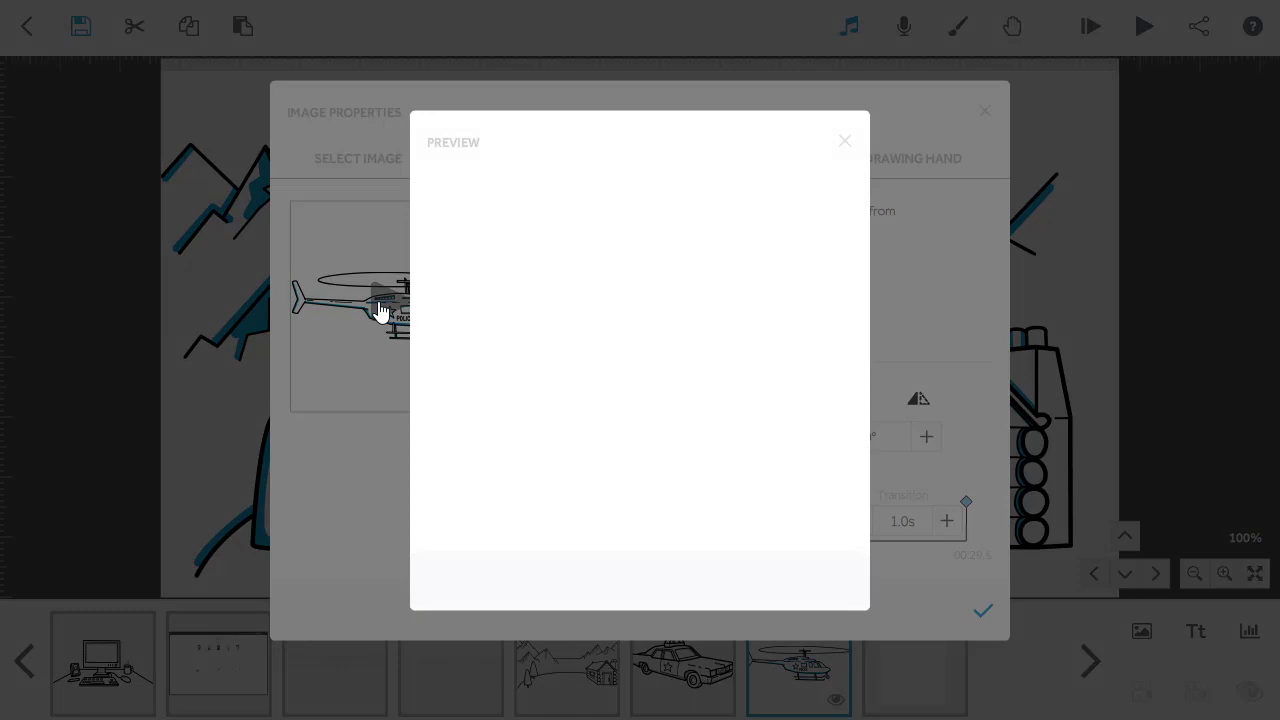
left_click(846, 143)
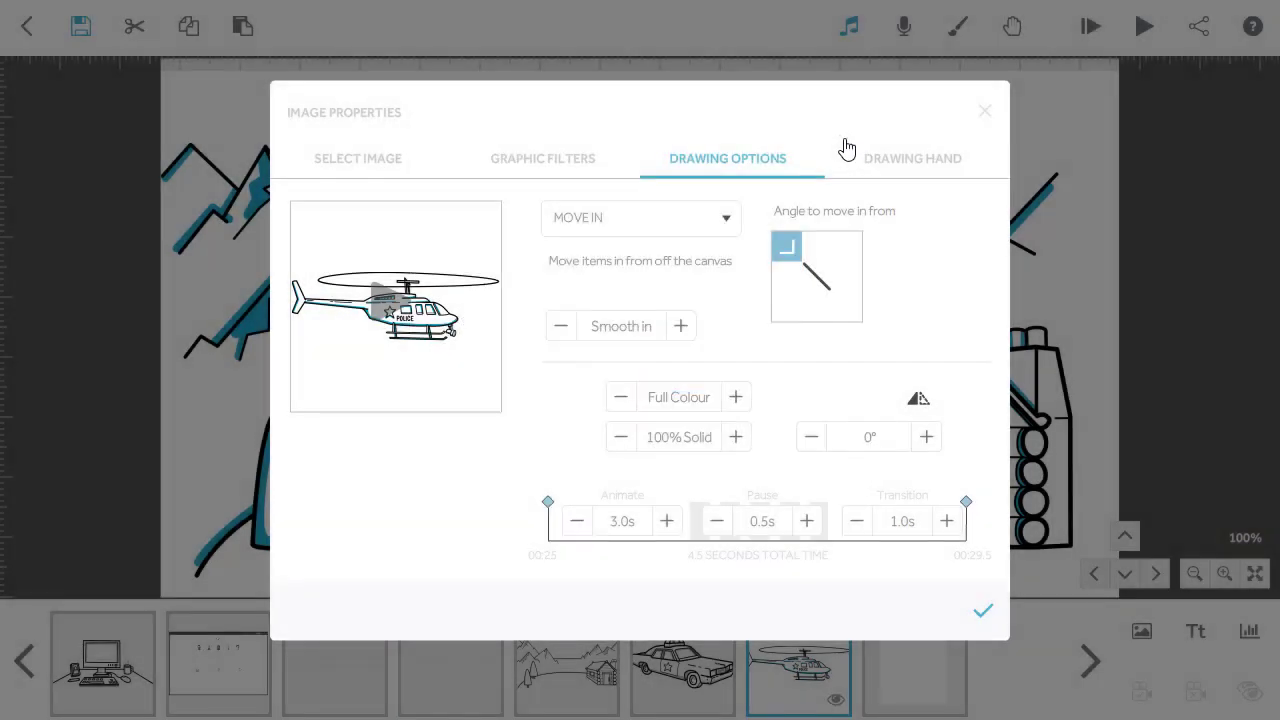
- Give the helicopter NO HAND as its drawing hand
left_click(916, 165)
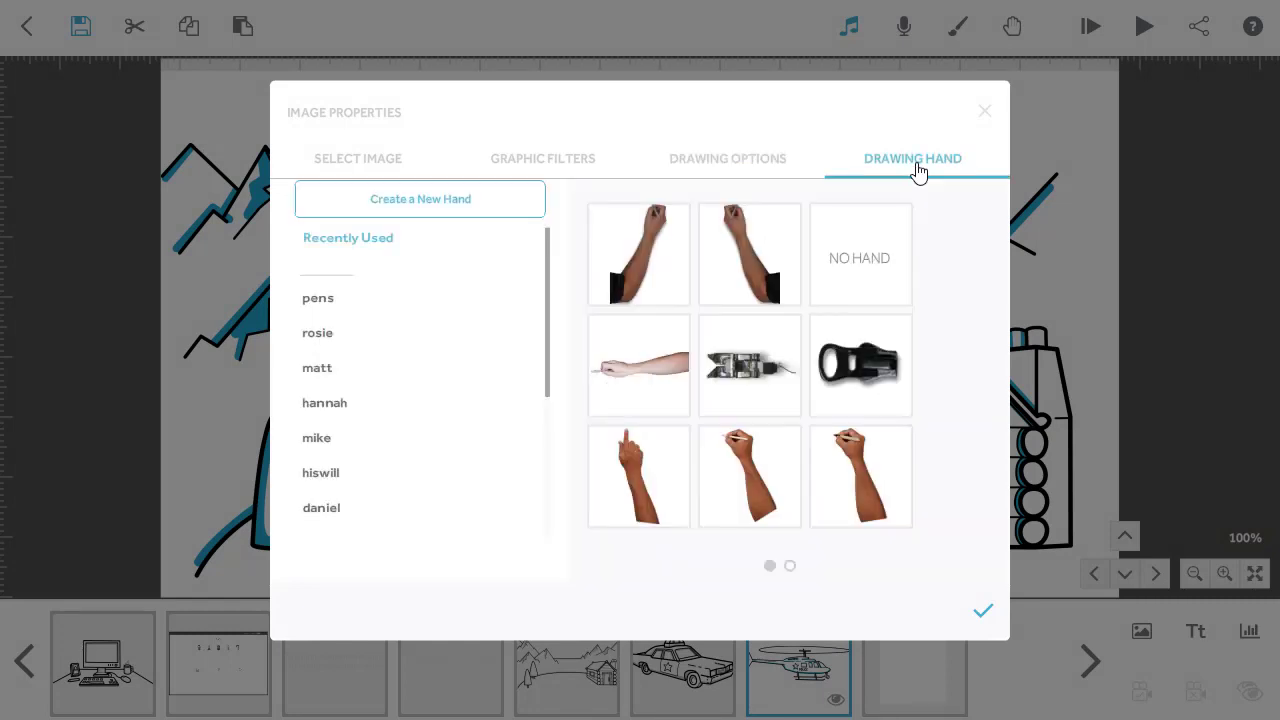
left_click(852, 268)
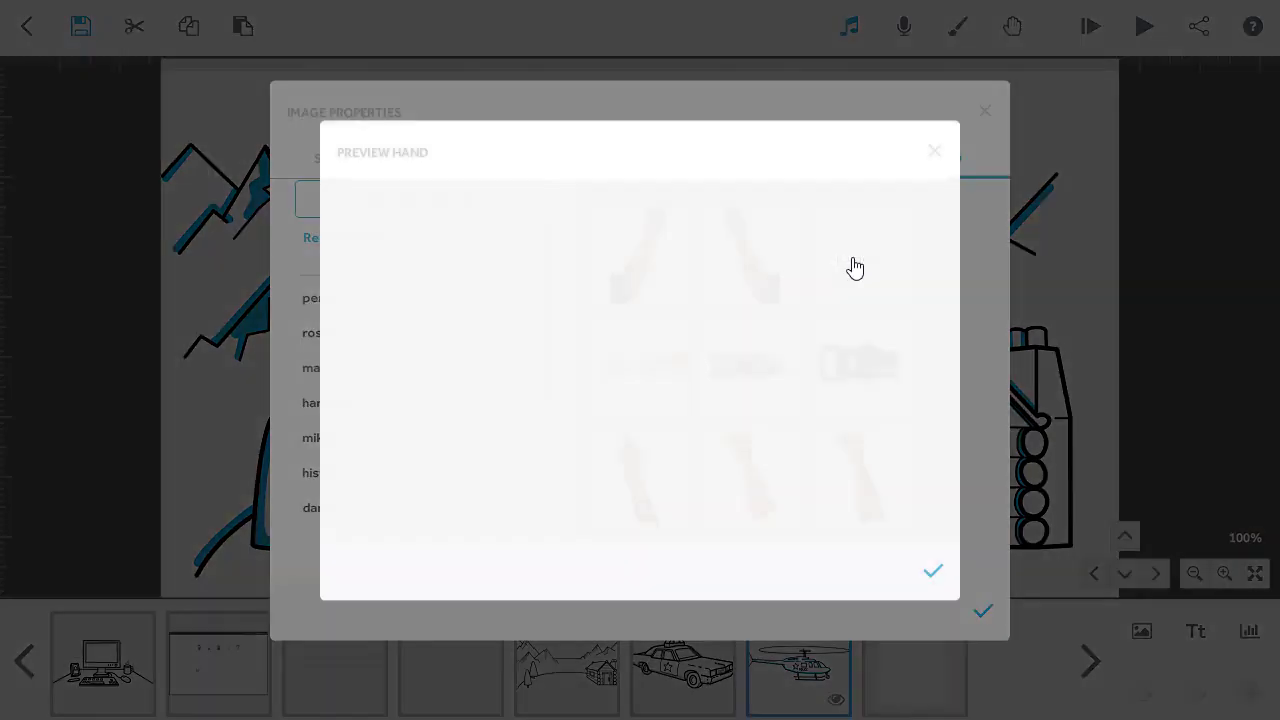
left_click(939, 579)
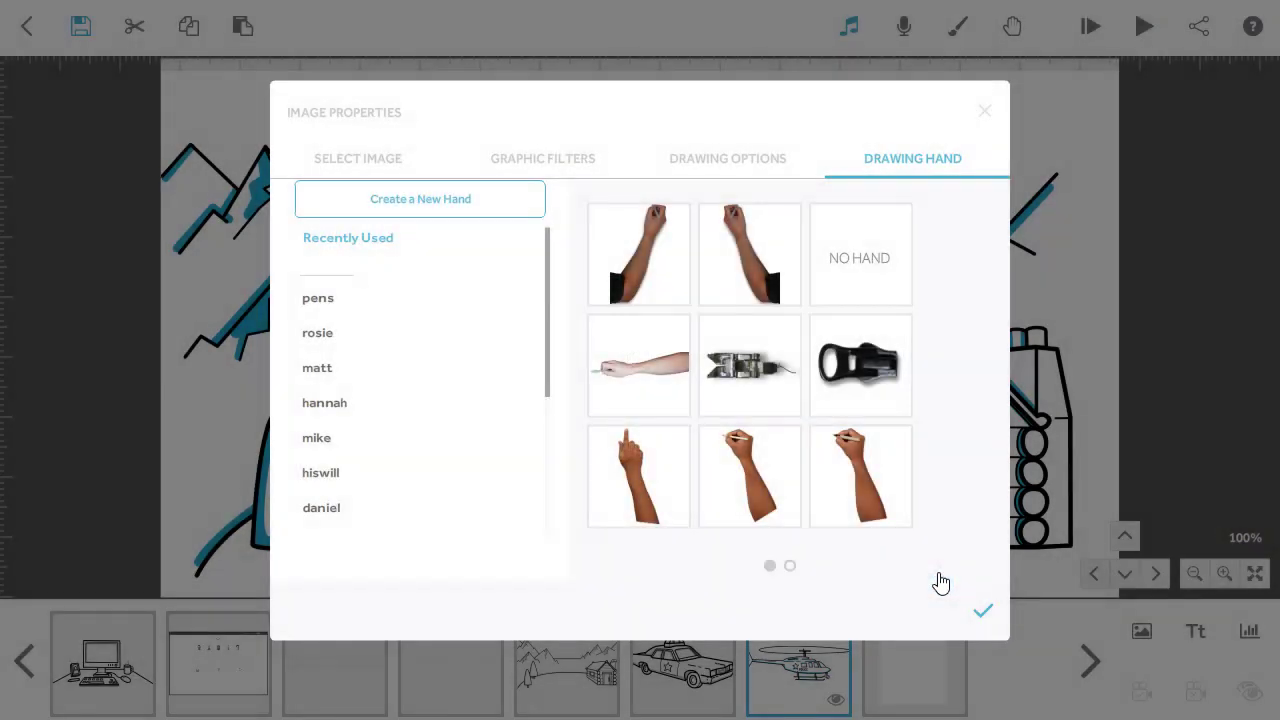
- Tilt the helicopter to a 10° rotation and preview its move-in
left_click(740, 165)
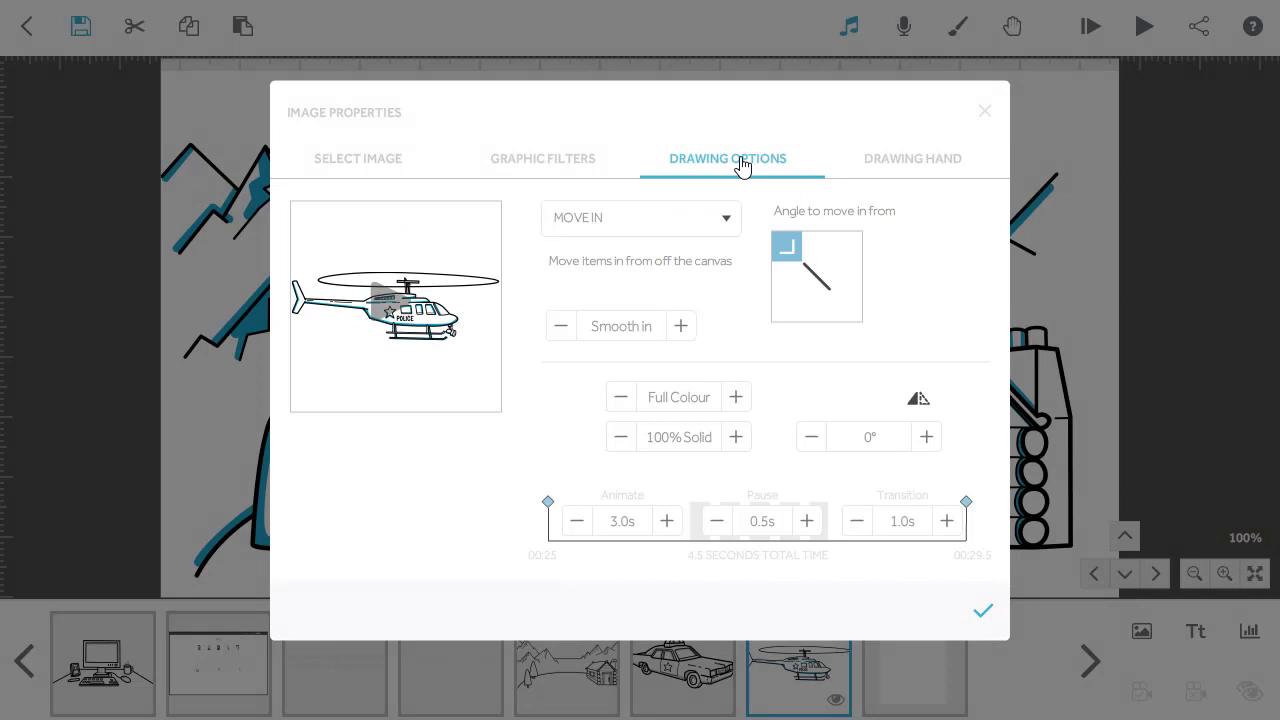
left_click(929, 440)
left_click(929, 440)
left_click(929, 440)
left_click(929, 440)
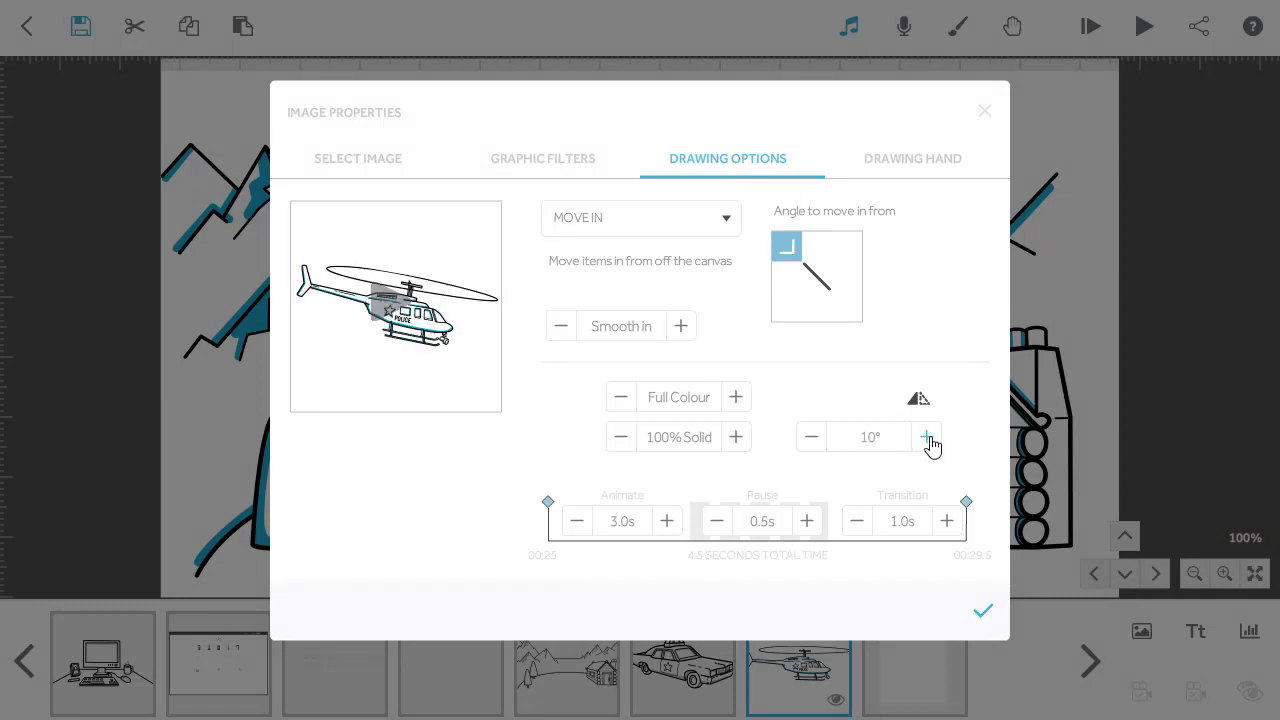
left_click(388, 307)
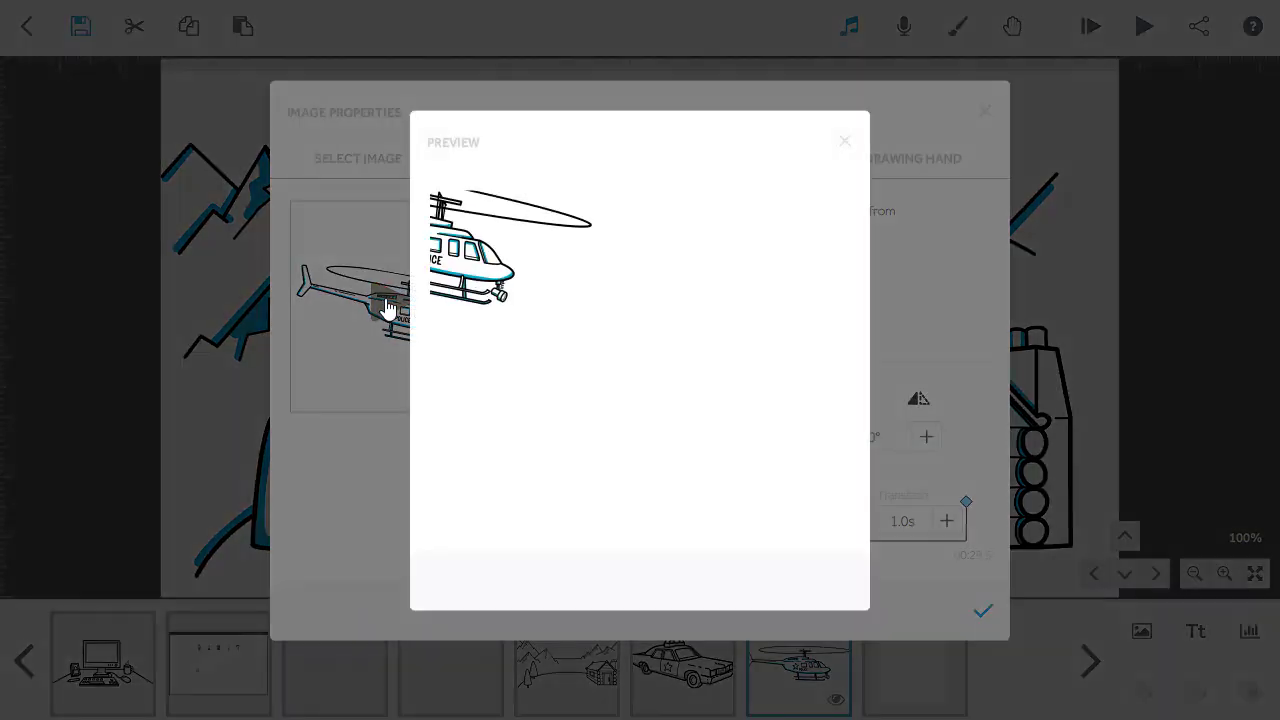
left_click(846, 146)
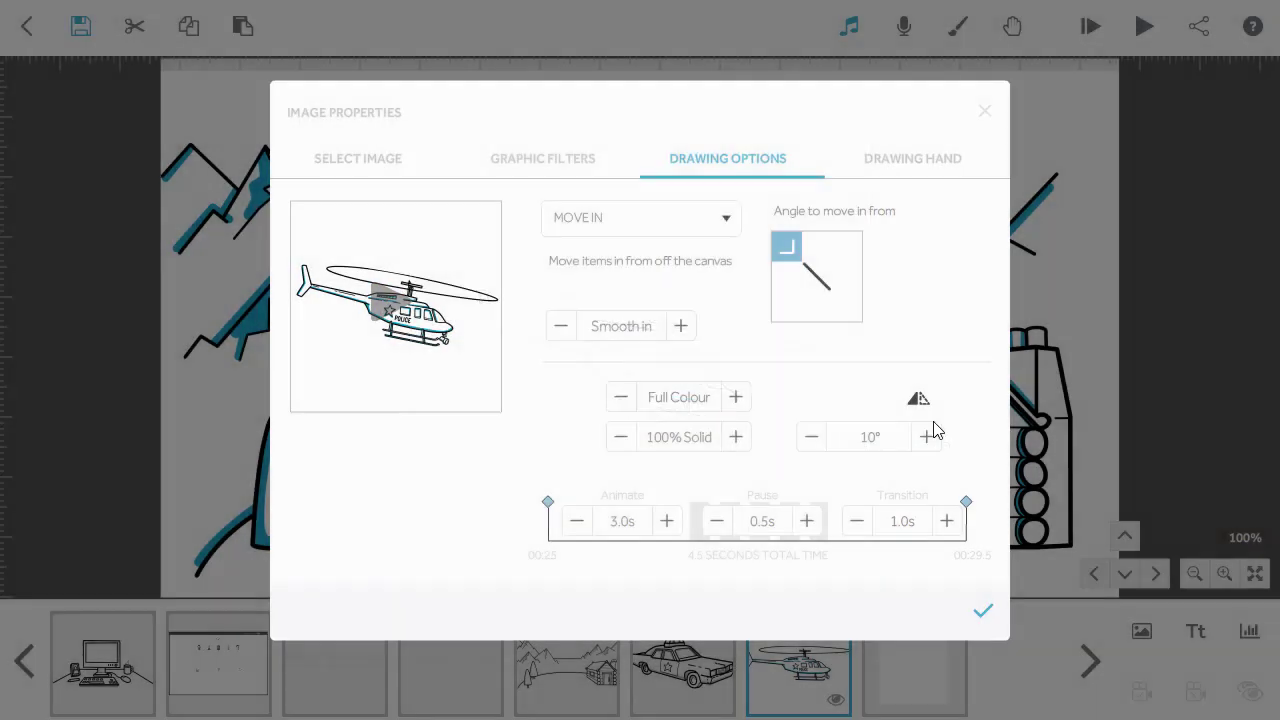
- Apply the helicopter's new settings and close Image Properties
left_click(985, 622)
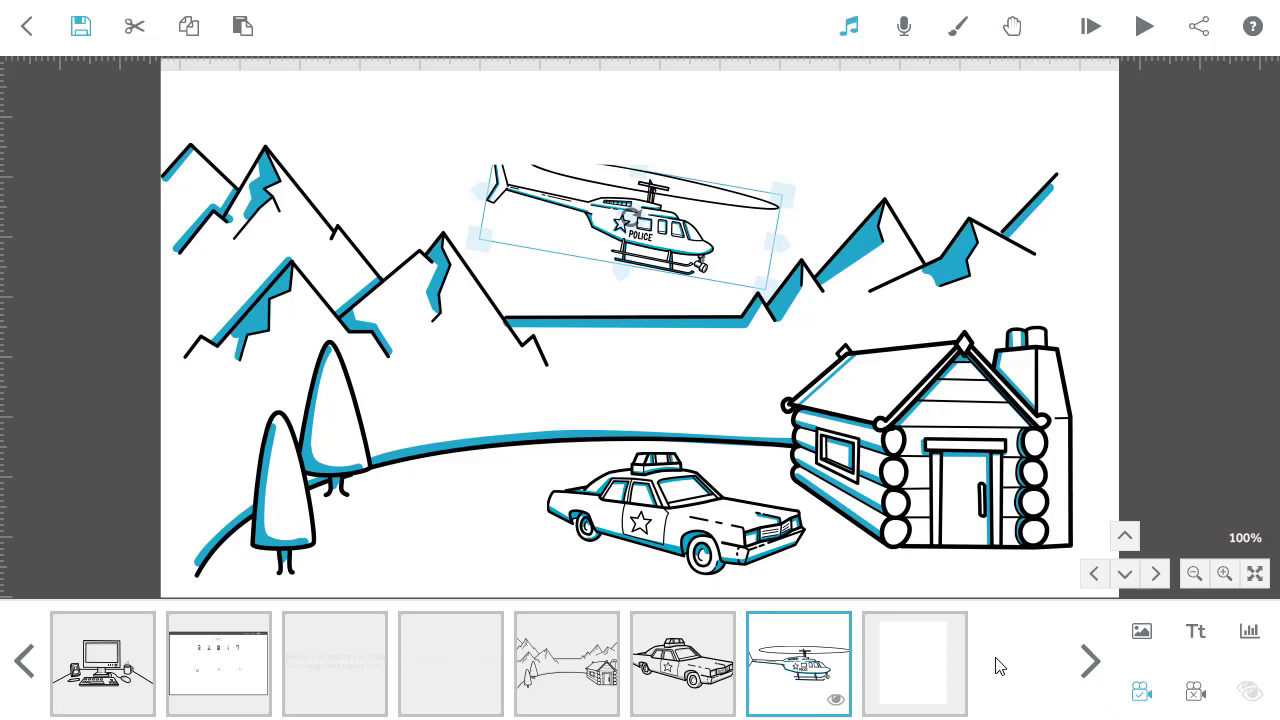
- Duplicate the police car, then set the original's animate, pause and transition times to 0.0s
left_click(676, 665)
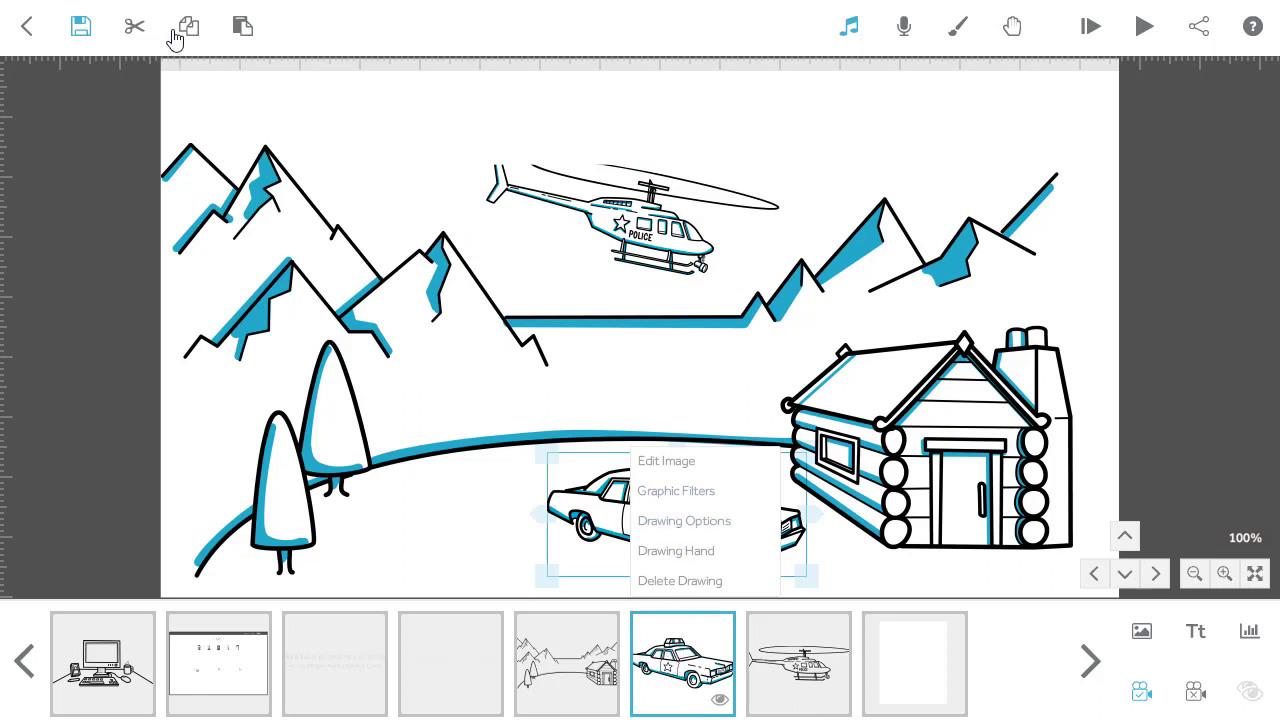
left_click(250, 28)
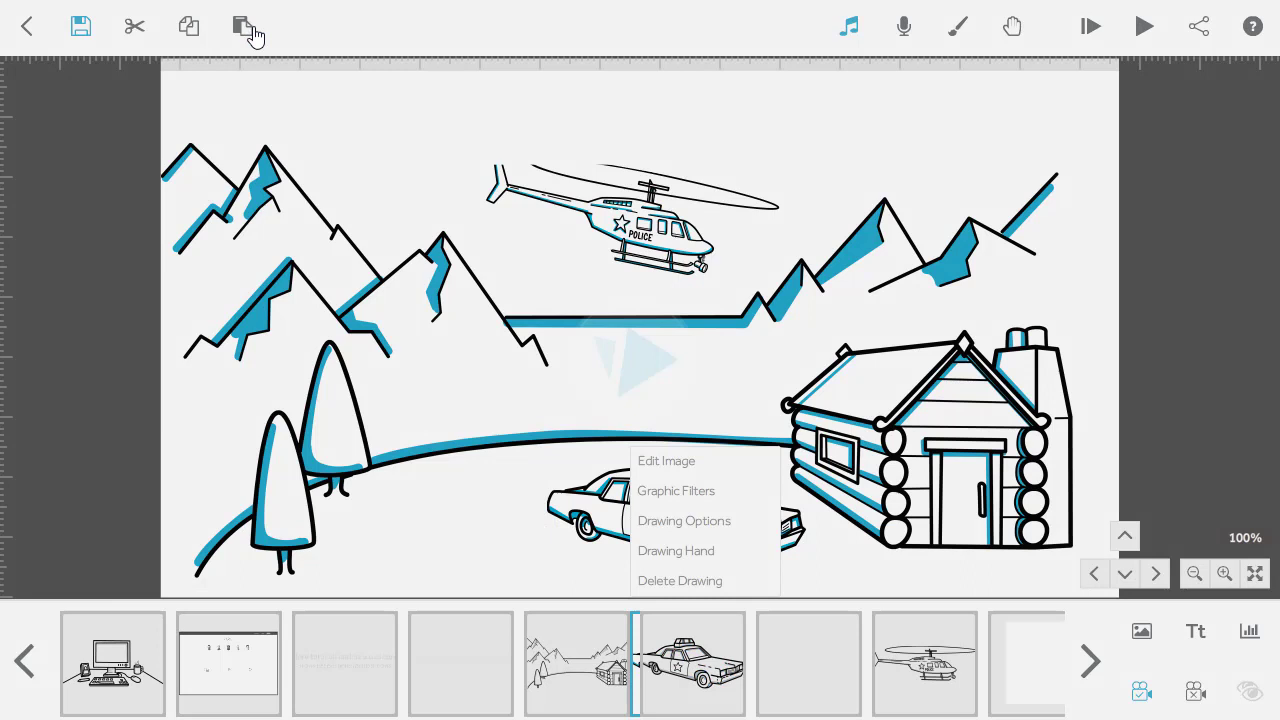
left_click(693, 660)
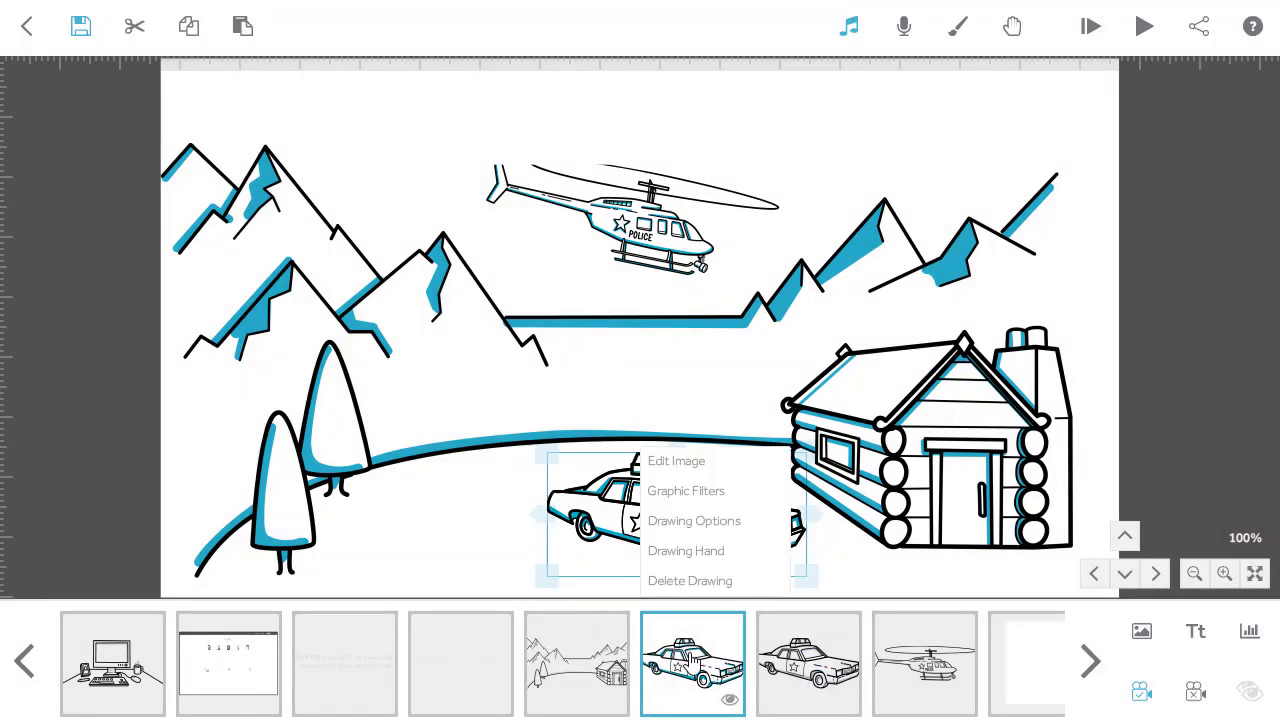
left_click(697, 521)
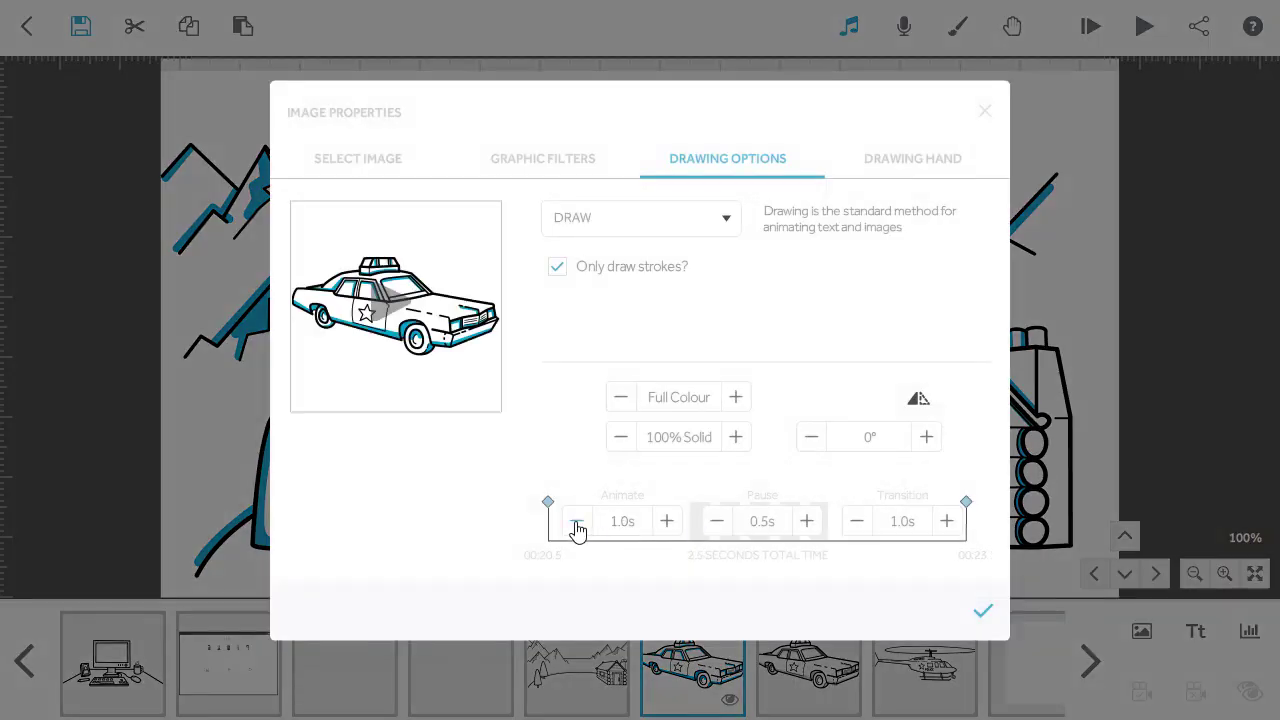
left_click(577, 521)
left_click(578, 522)
left_click(716, 521)
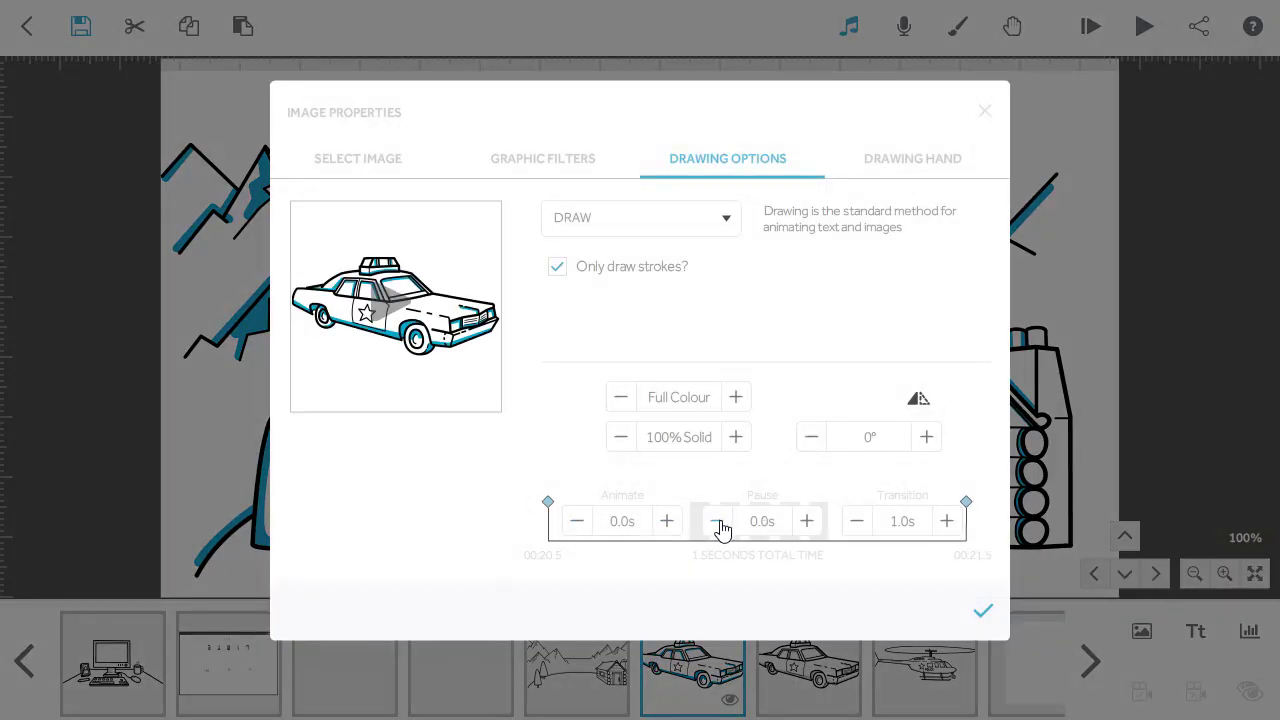
left_click(857, 523)
left_click(857, 523)
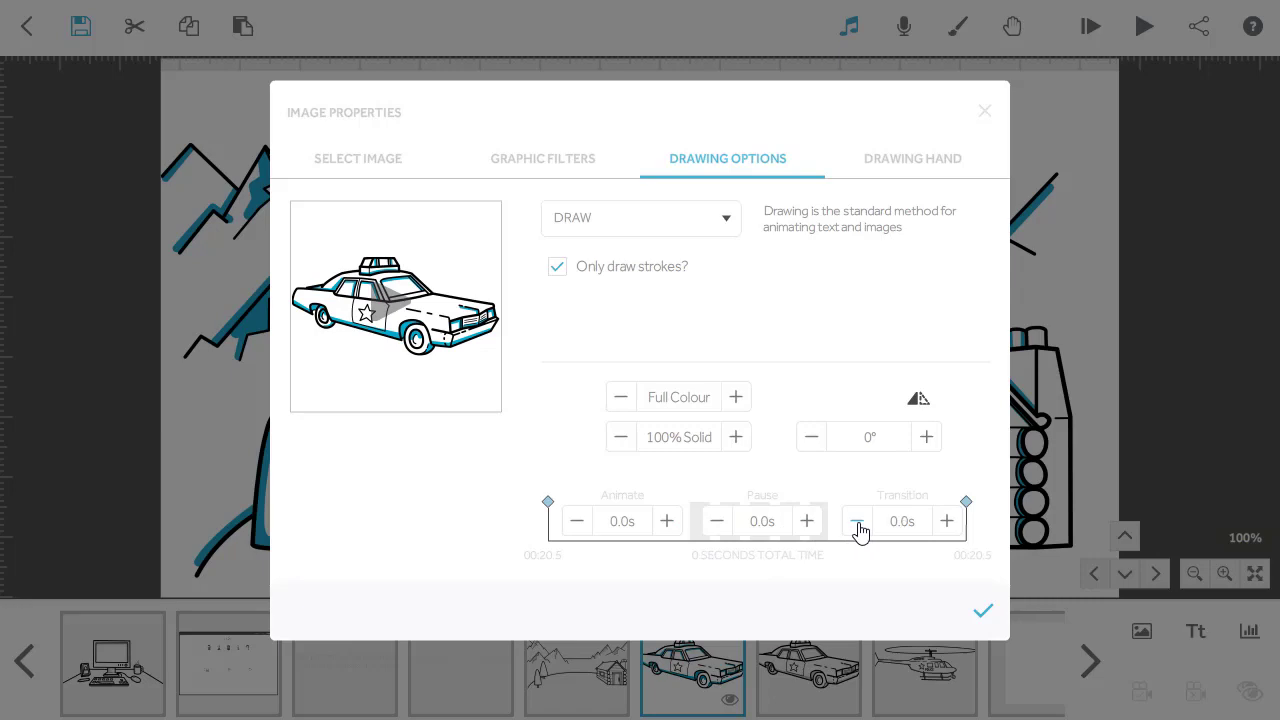
left_click(983, 613)
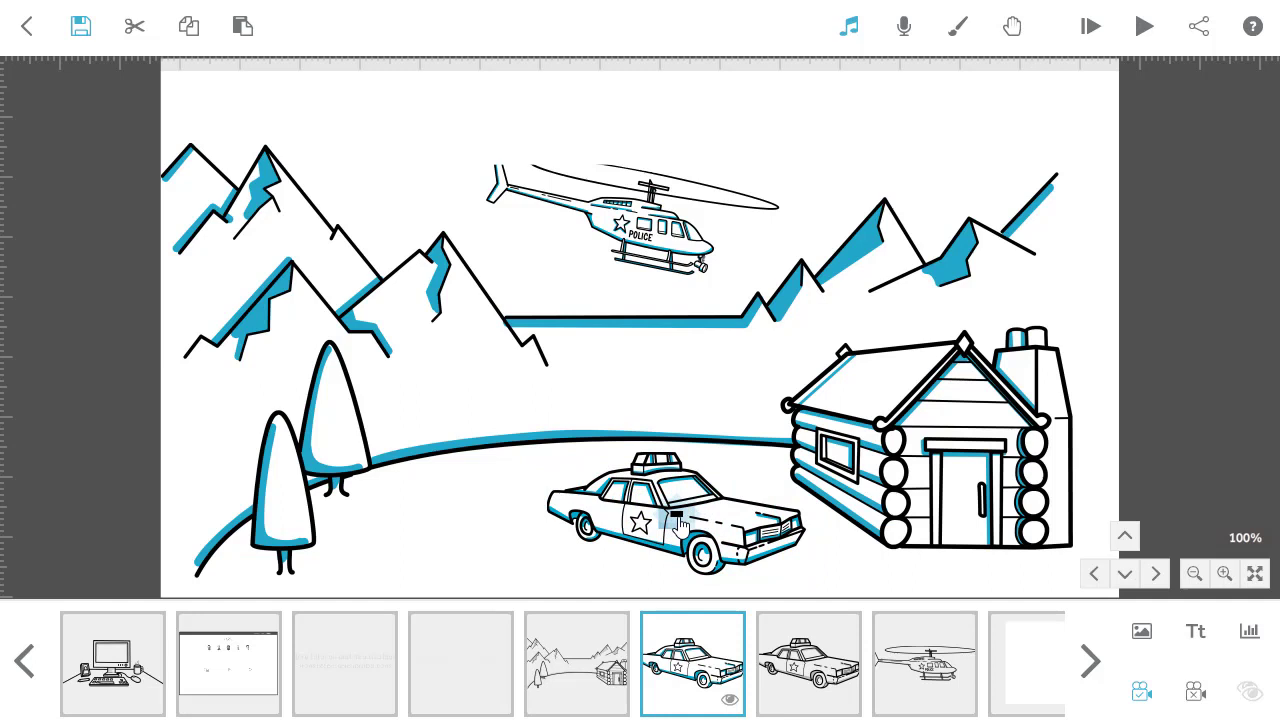
- Set the second police car's drawing method to MORPH from the first police car
left_click(808, 680)
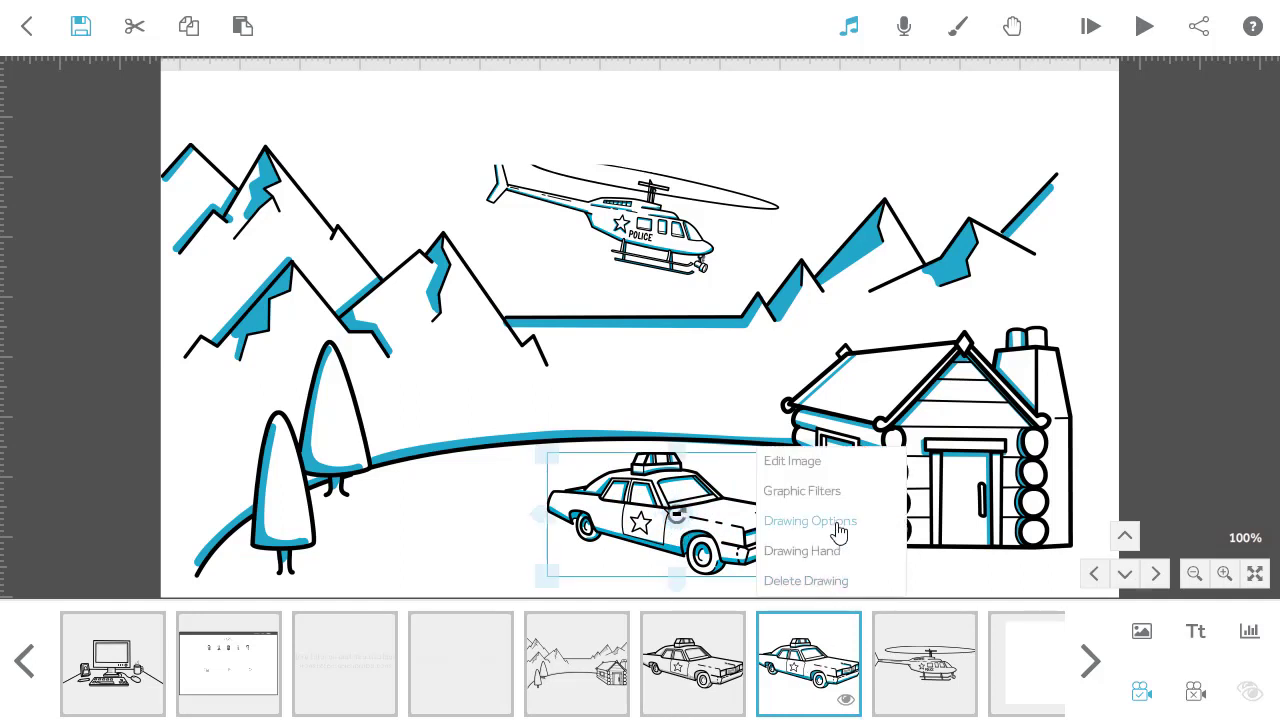
left_click(838, 533)
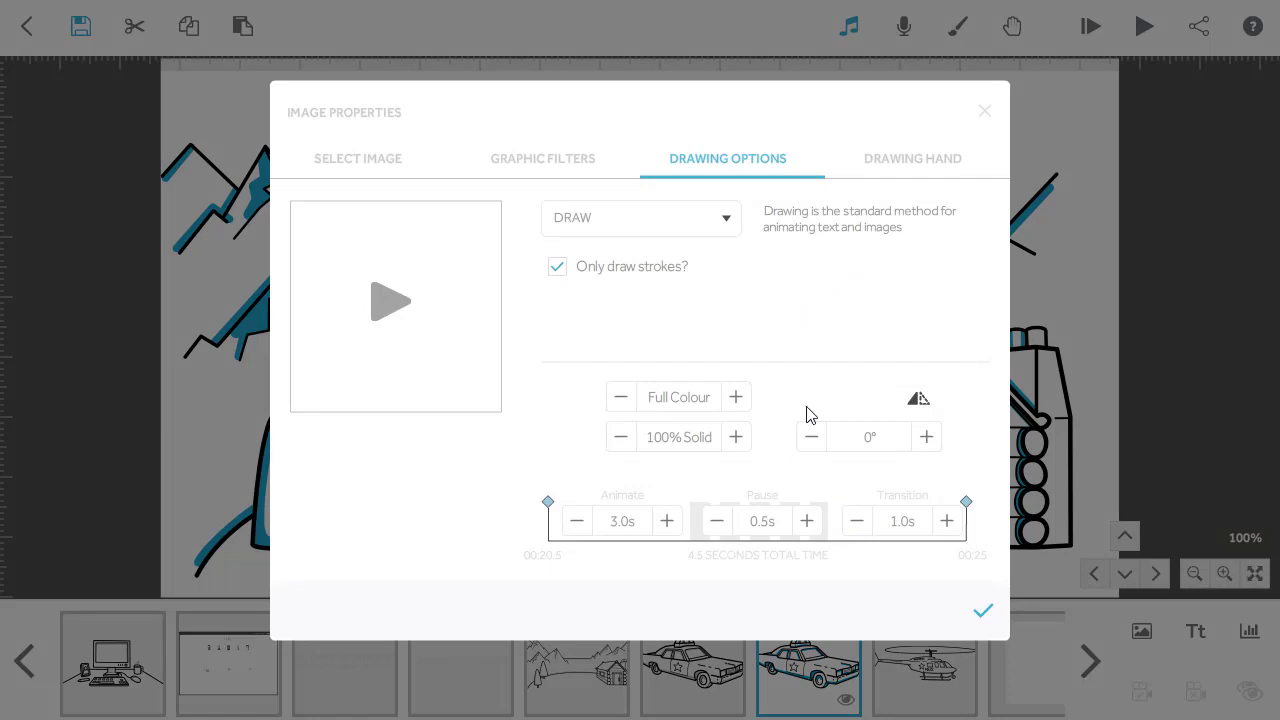
left_click(726, 220)
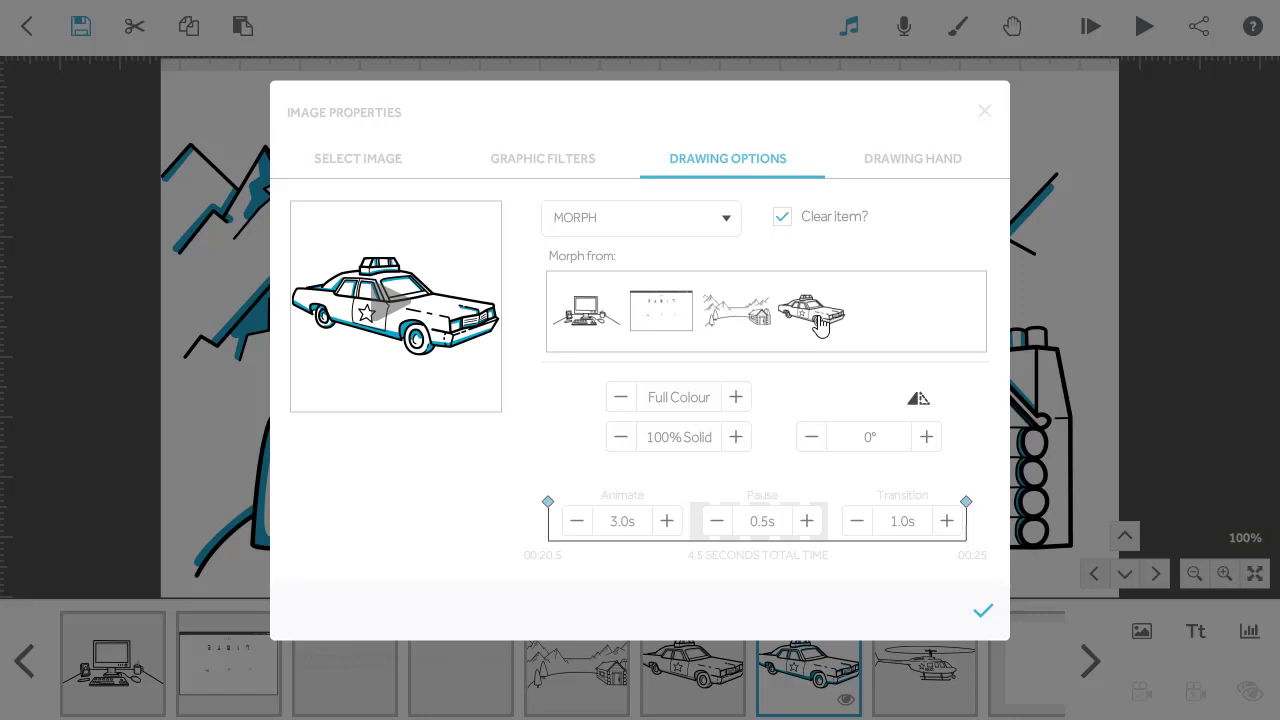
left_click(820, 324)
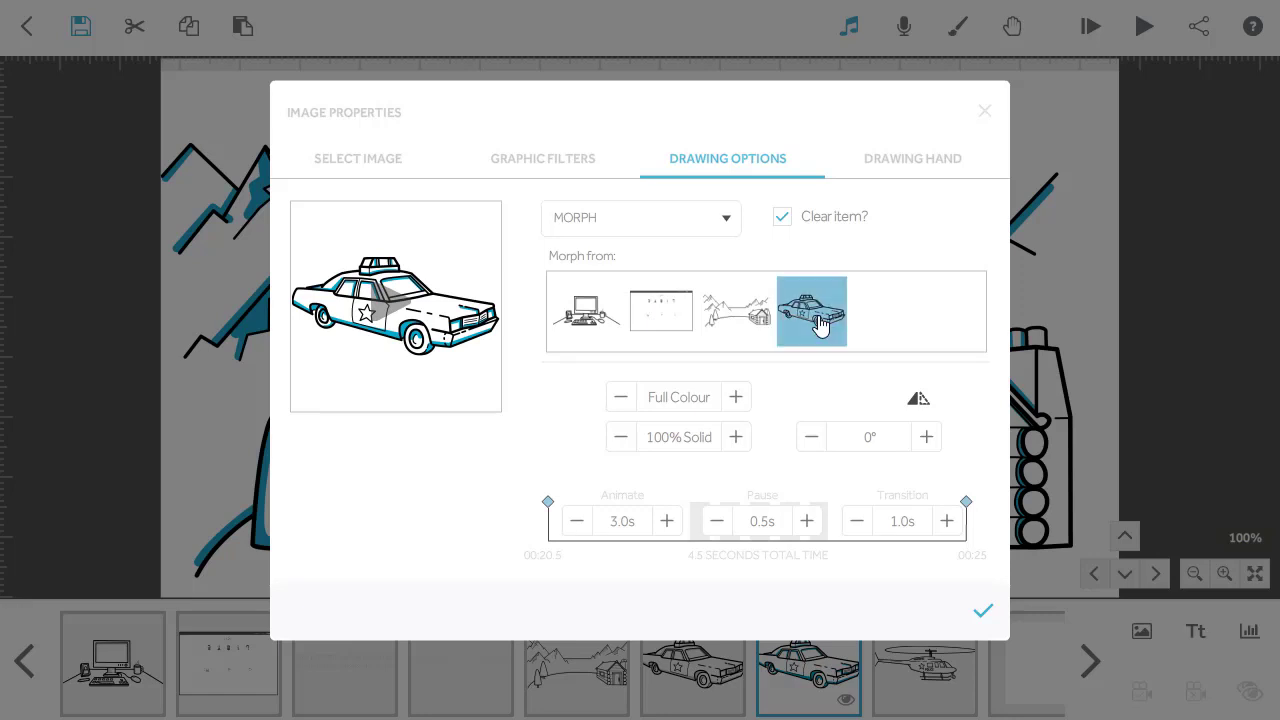
left_click(986, 614)
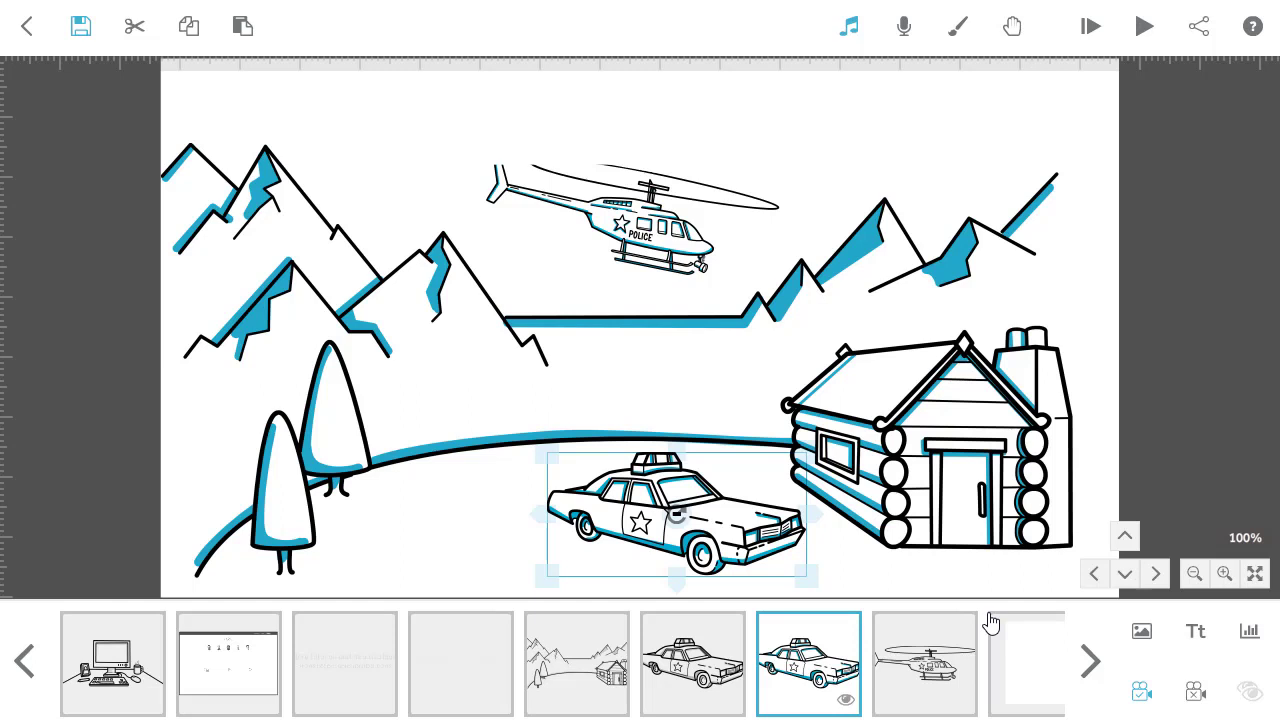
- Drag the blank element from the timeline's end to just before the mountain landscape thumbnail
left_click(1022, 652)
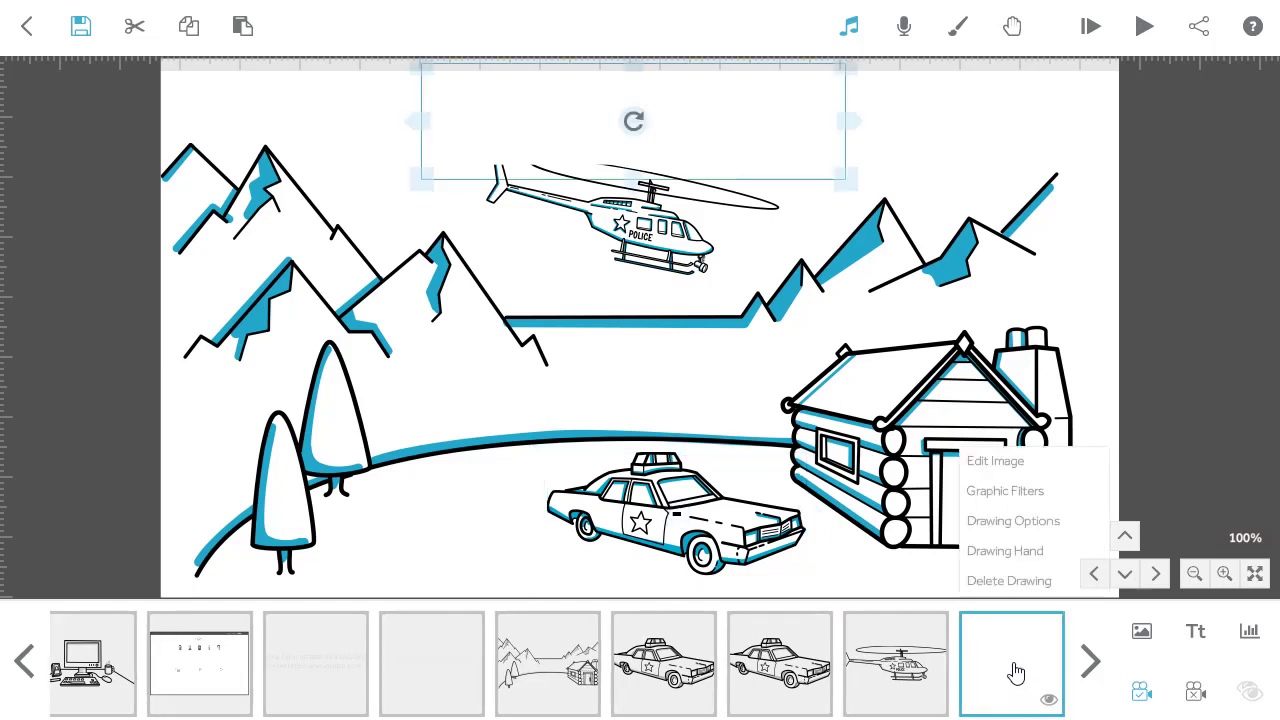
left_click_drag(1015, 672, 525, 695)
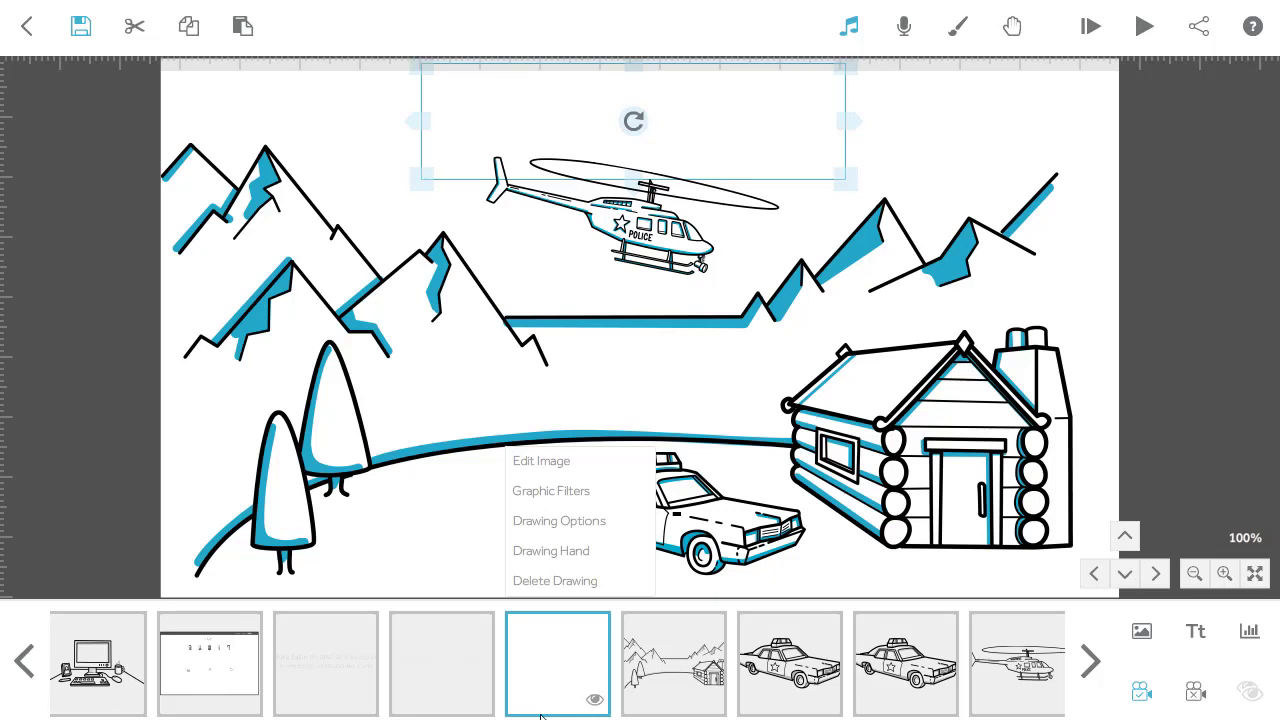
- Switch the blank element's drawing hand to the rosie set's eraser hand on page 2
left_click(566, 552)
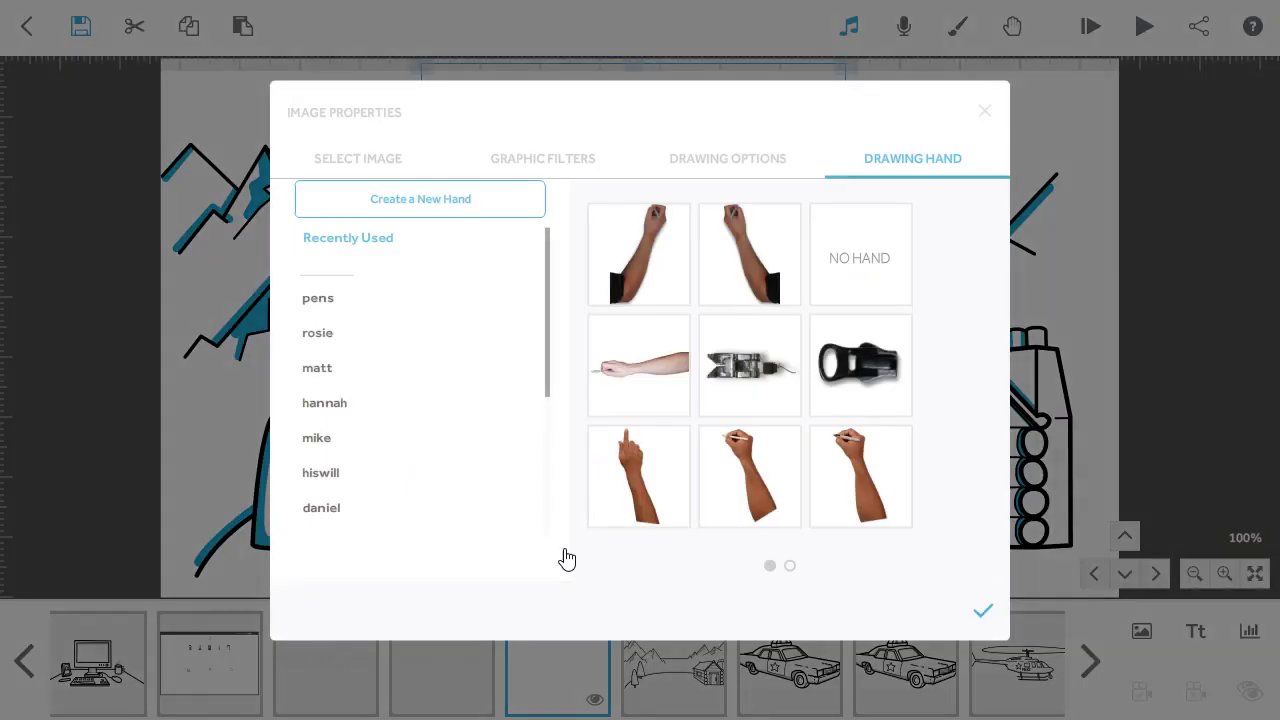
left_click(314, 476)
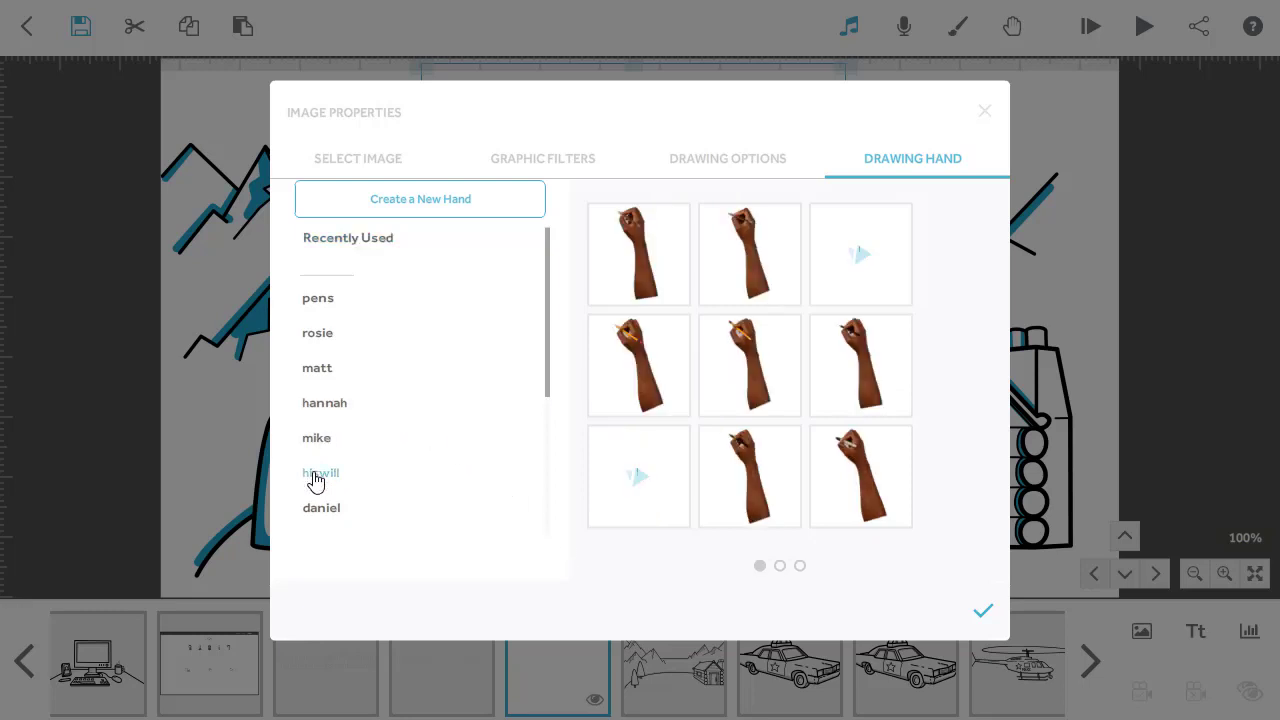
left_click(322, 340)
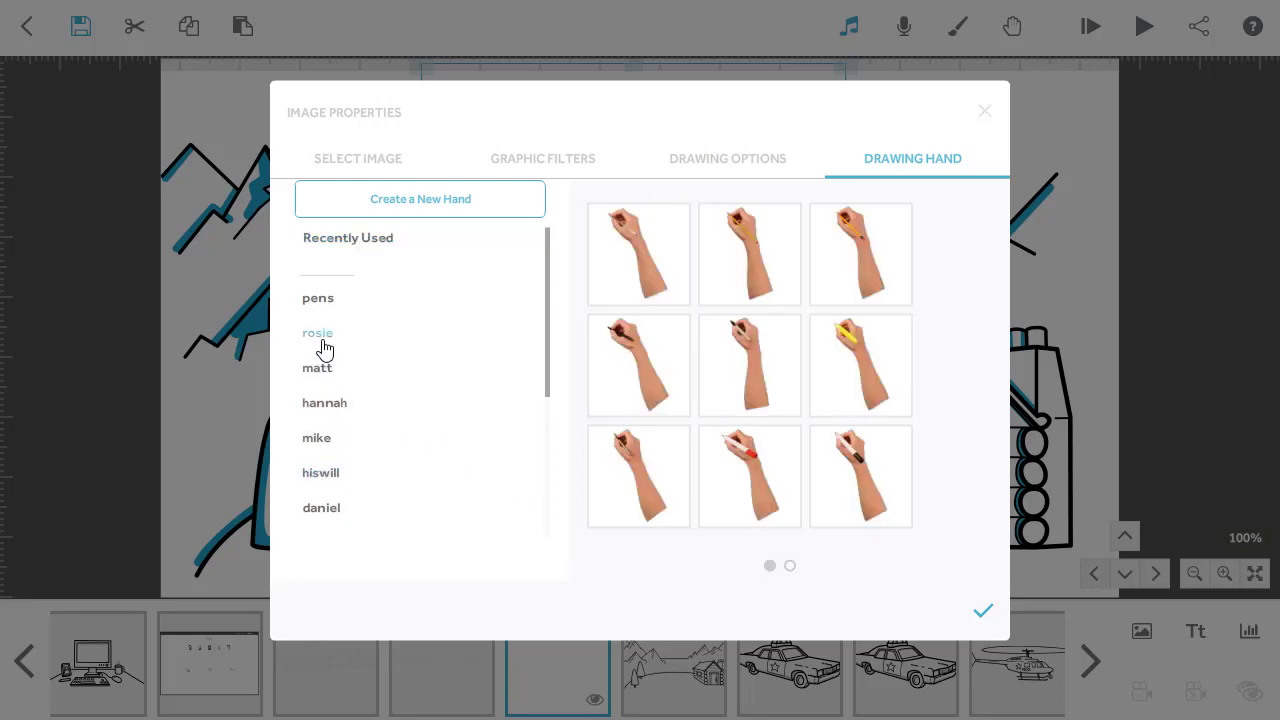
left_click(790, 566)
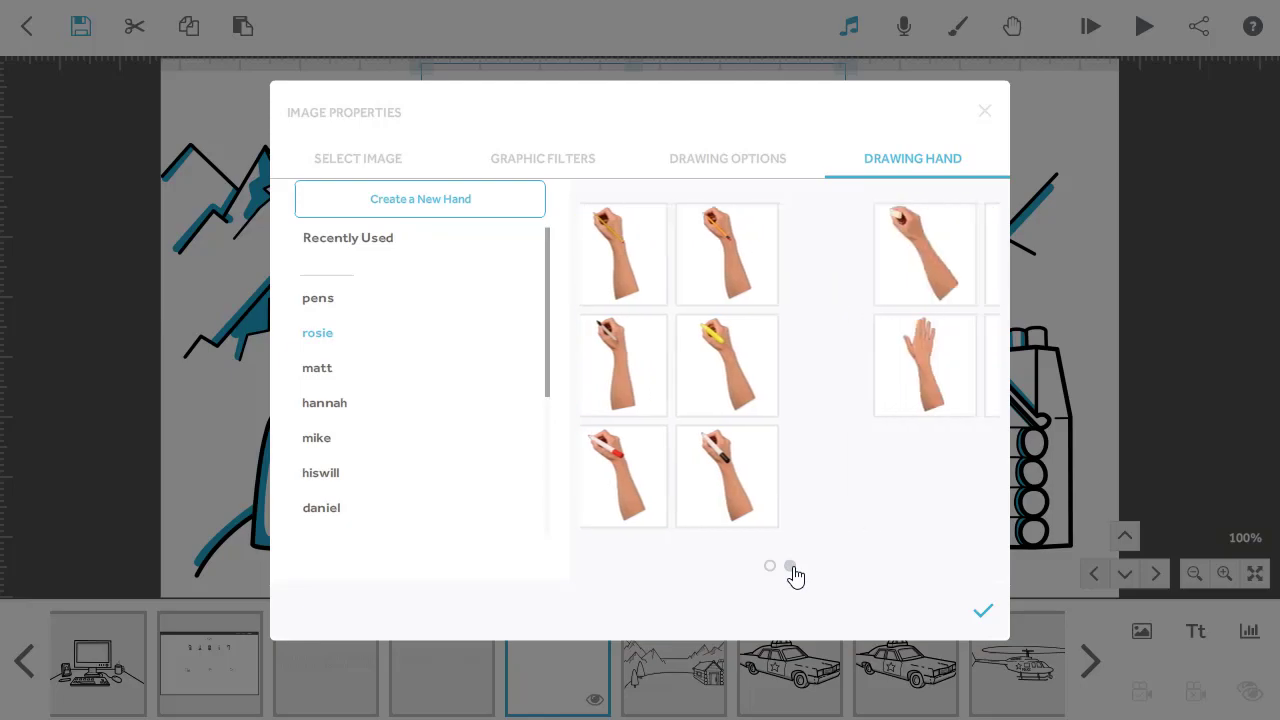
left_click(640, 280)
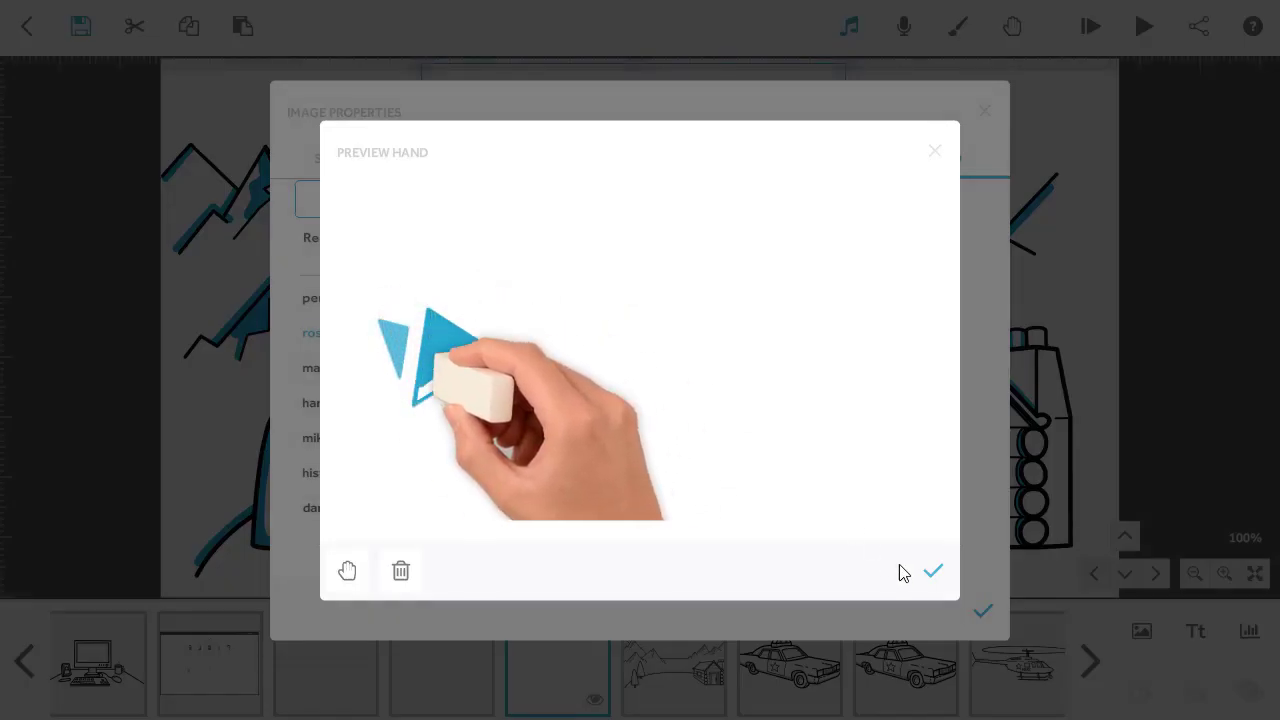
left_click(932, 578)
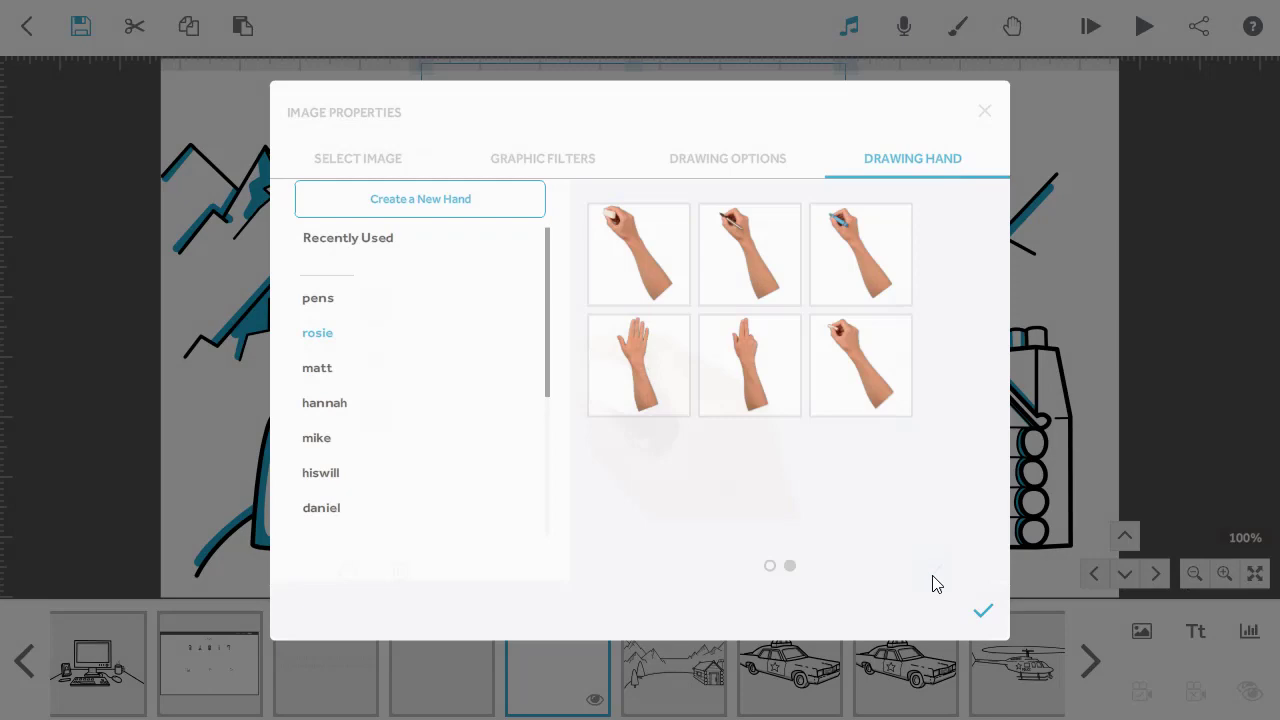
left_click(982, 613)
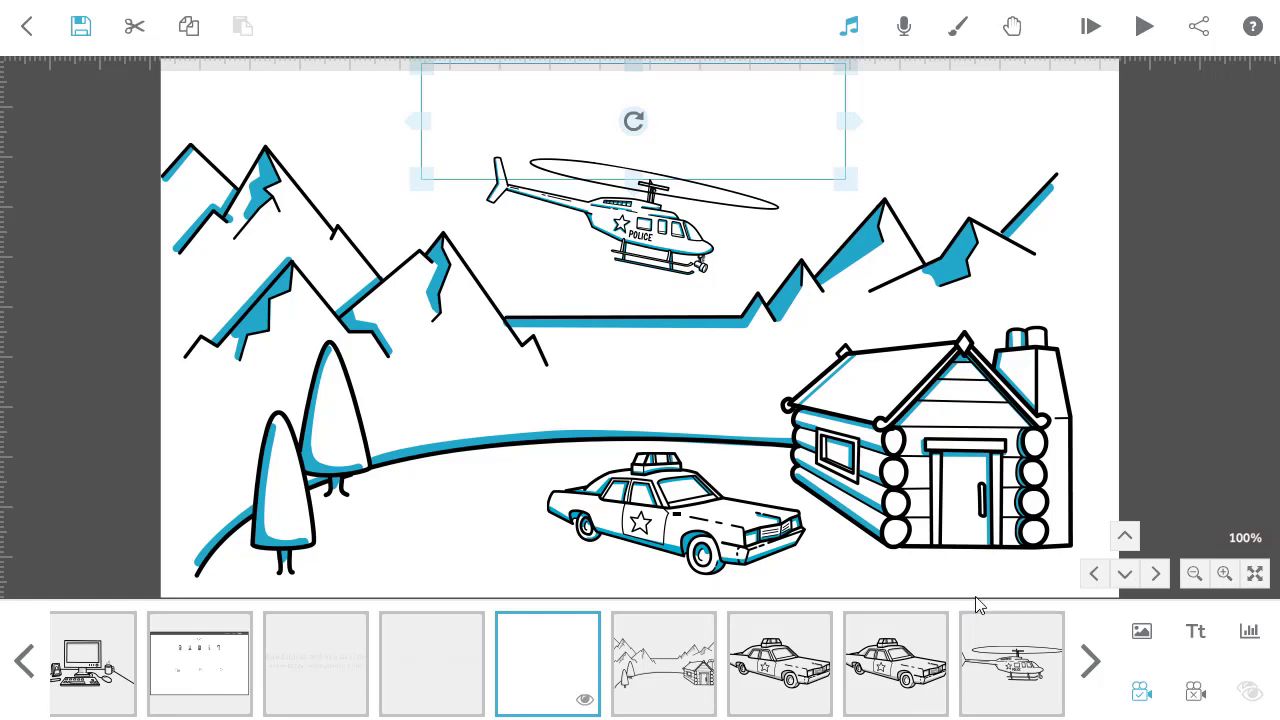
left_click(1013, 30)
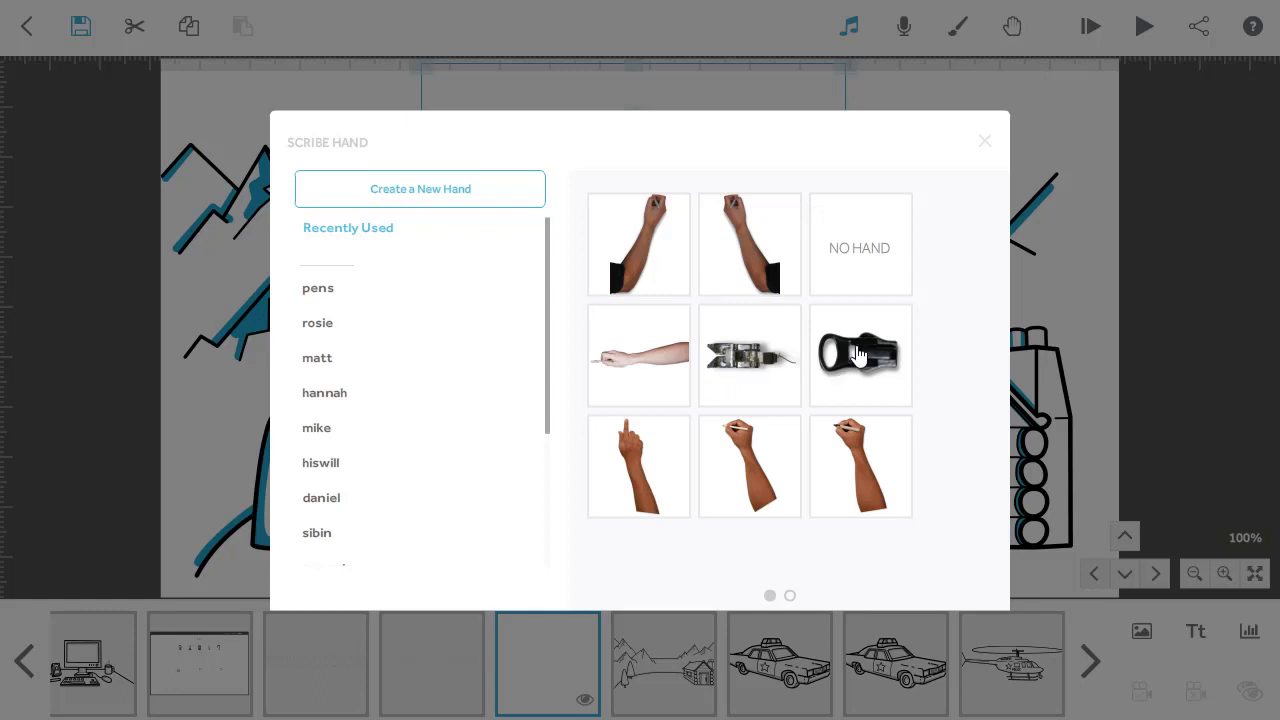
left_click(326, 470)
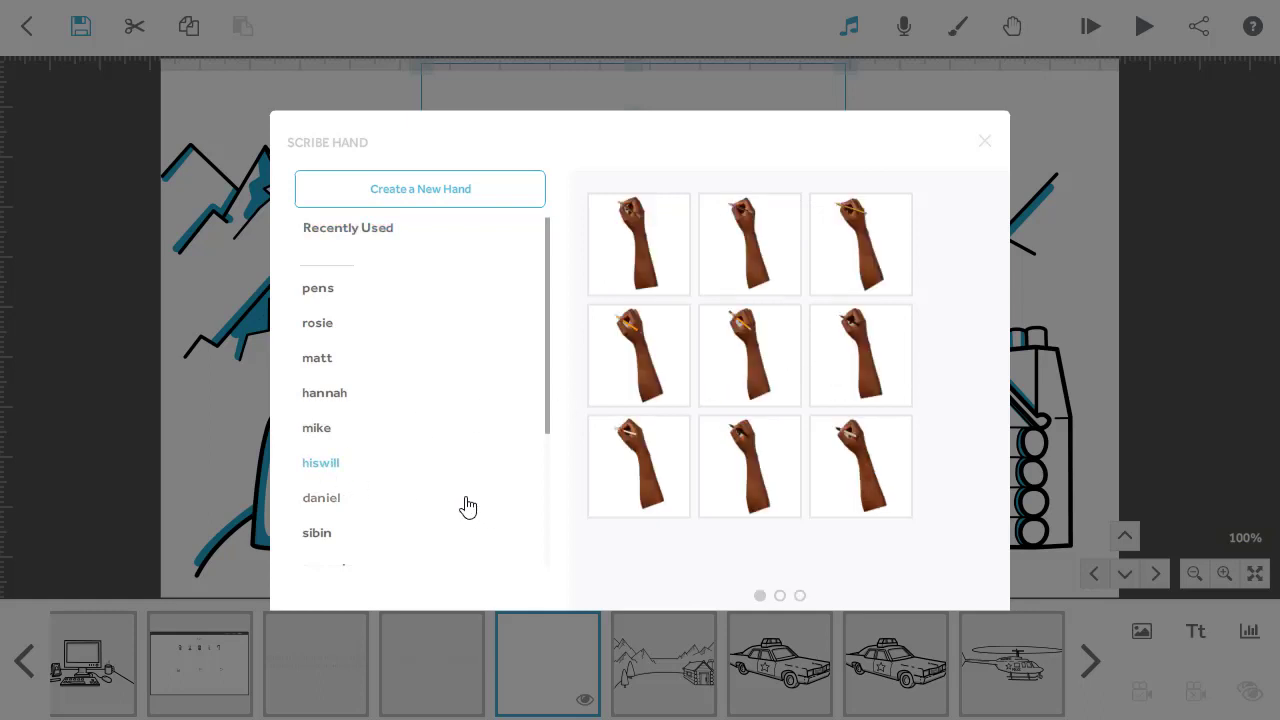
left_click(988, 145)
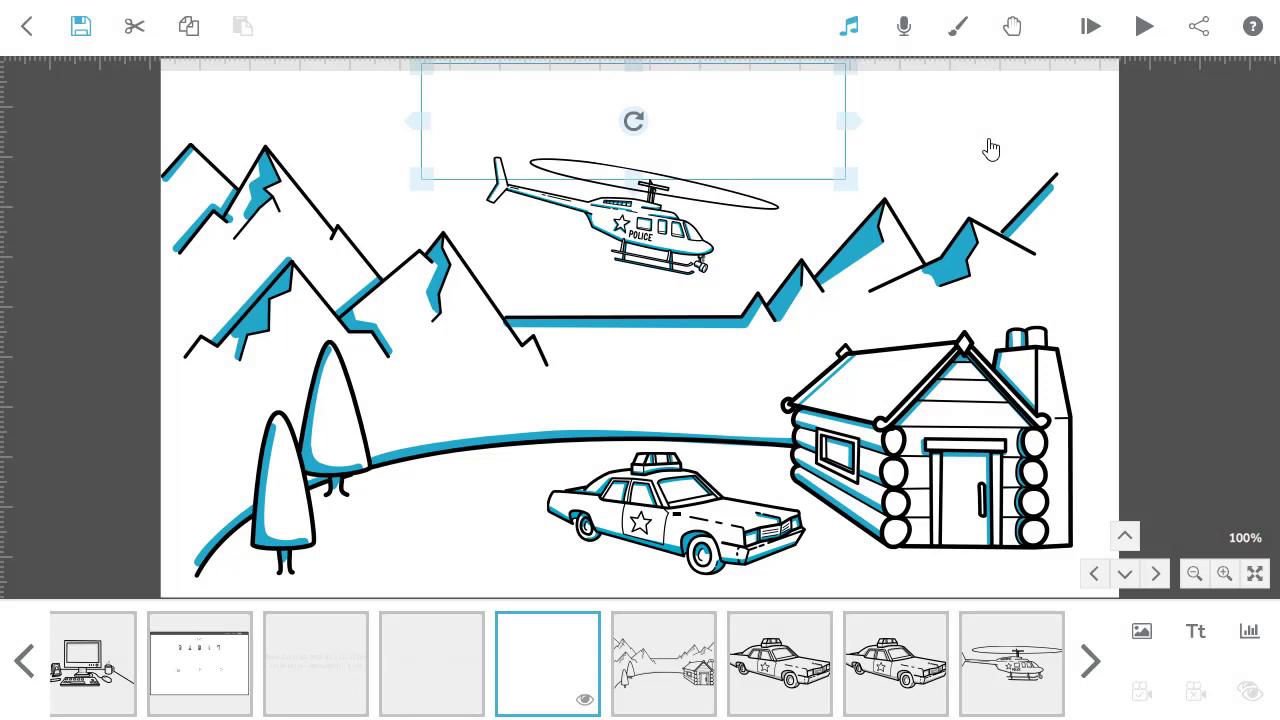
left_click(958, 52)
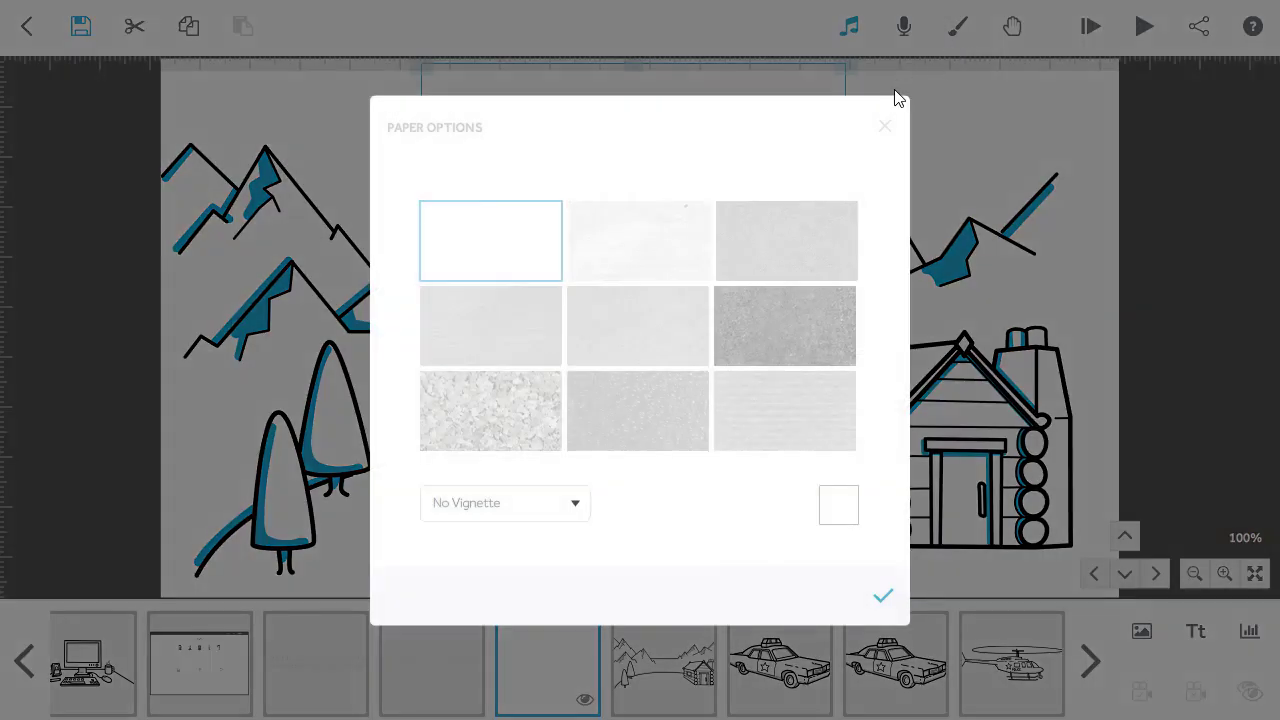
left_click(749, 331)
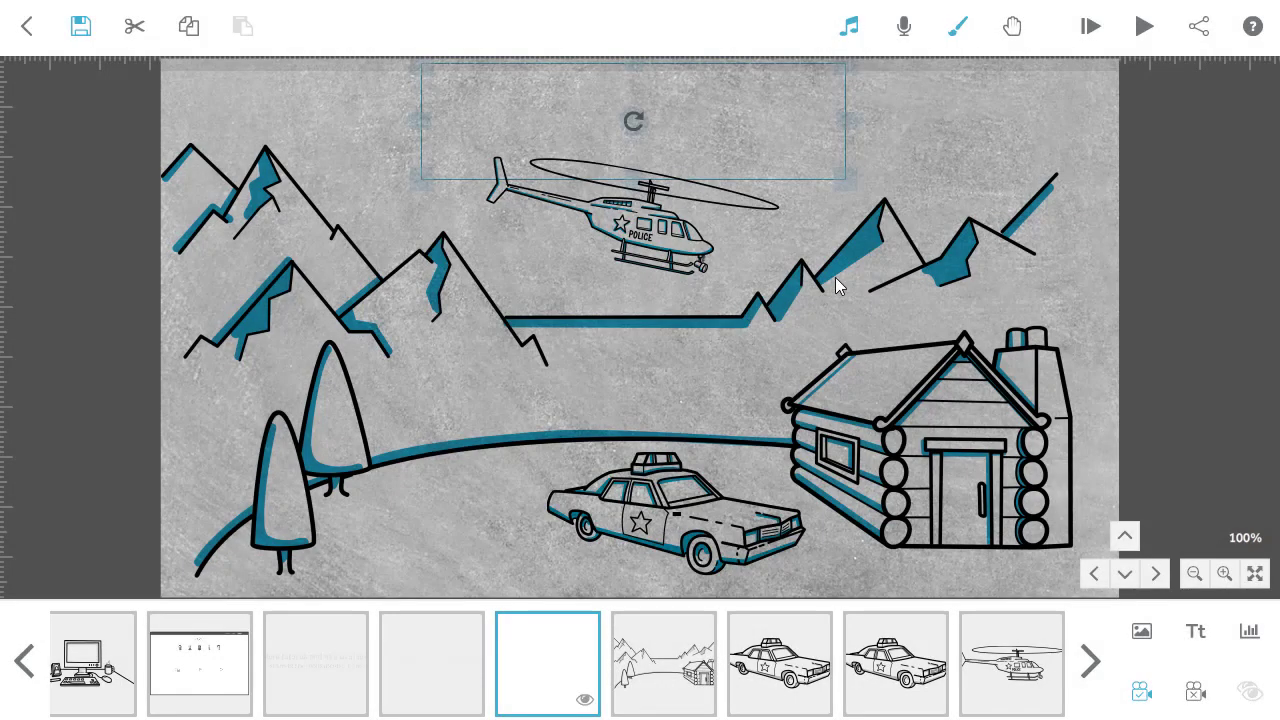
left_click(958, 48)
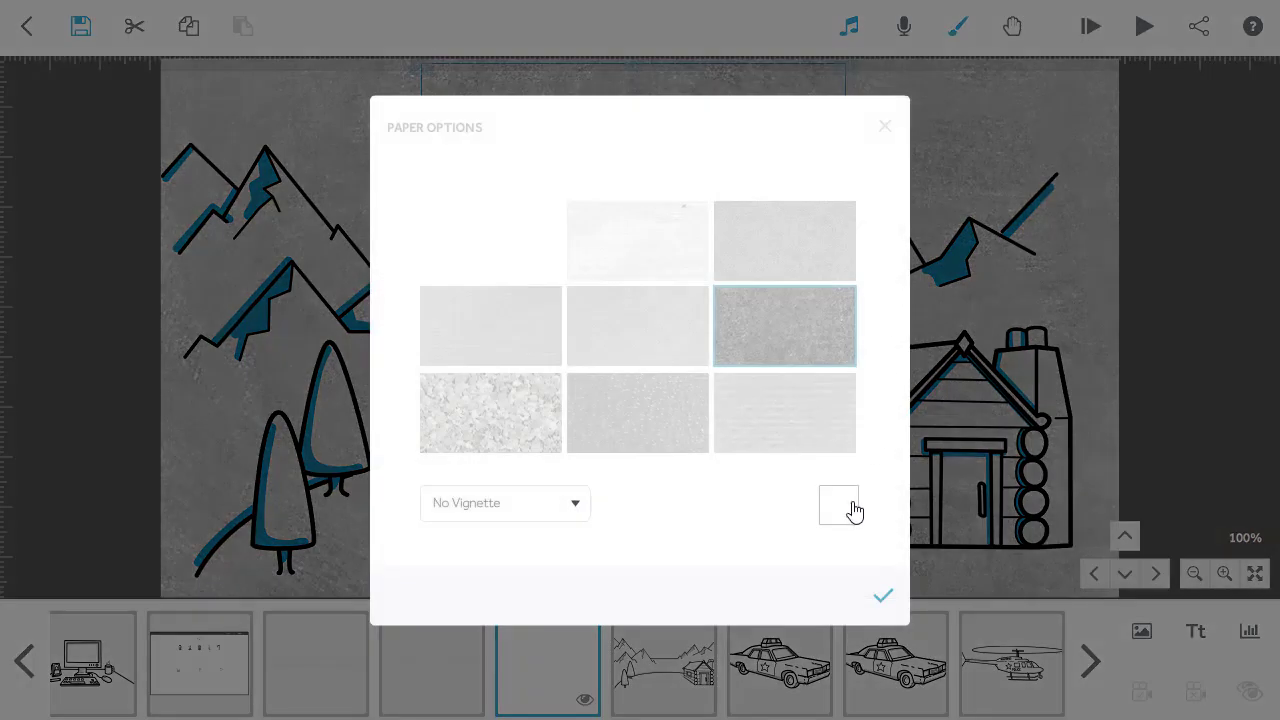
left_click(846, 514)
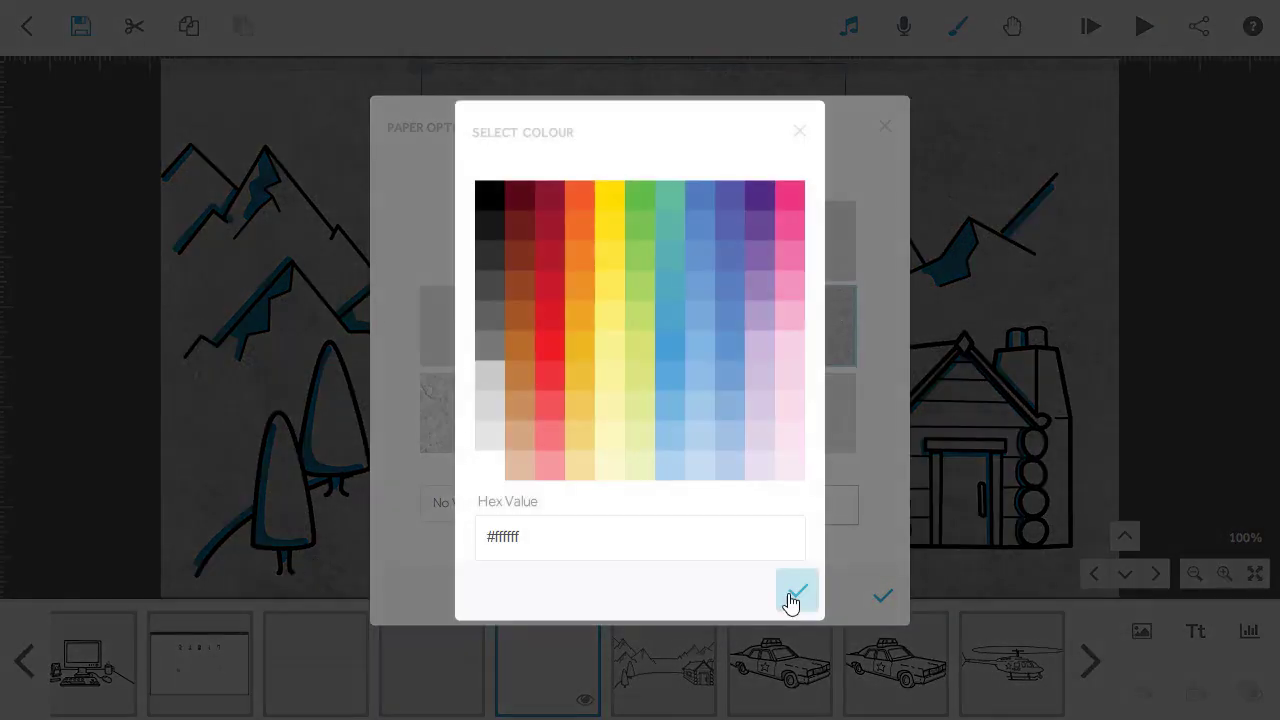
left_click(798, 592)
left_click(481, 246)
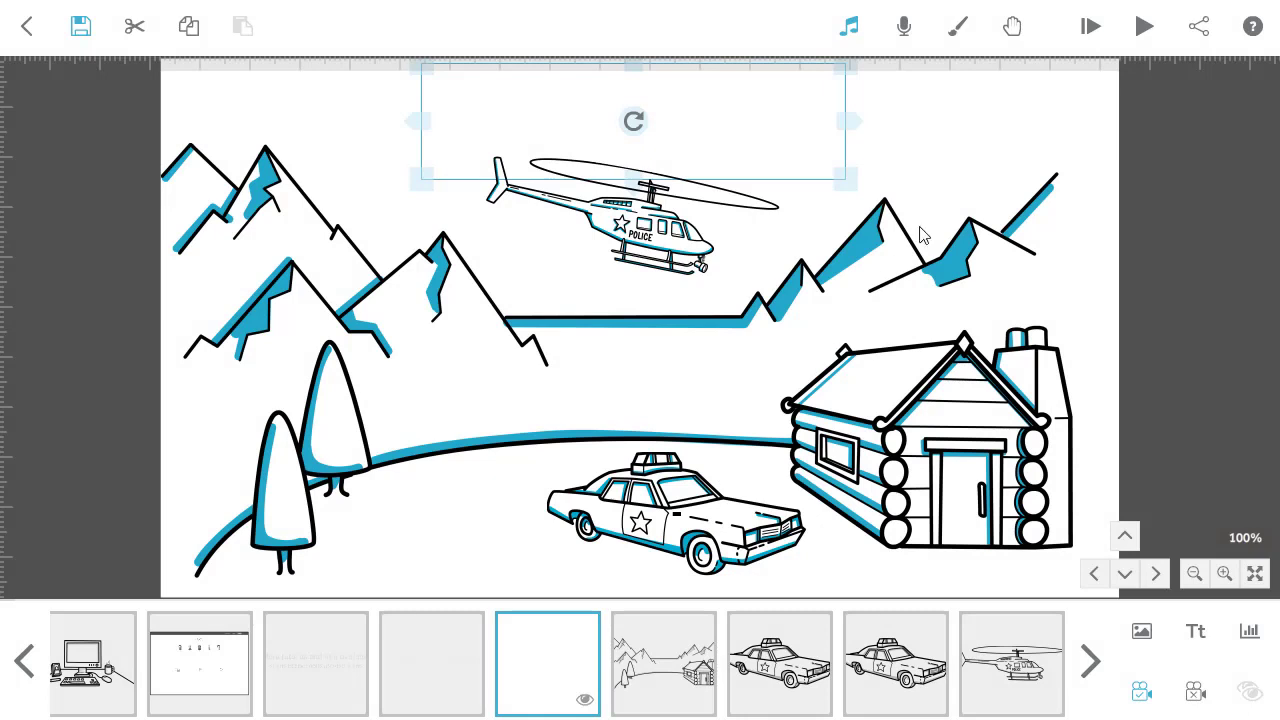
- Deselect everything and preview the whole scribe from the beginning
left_click(968, 144)
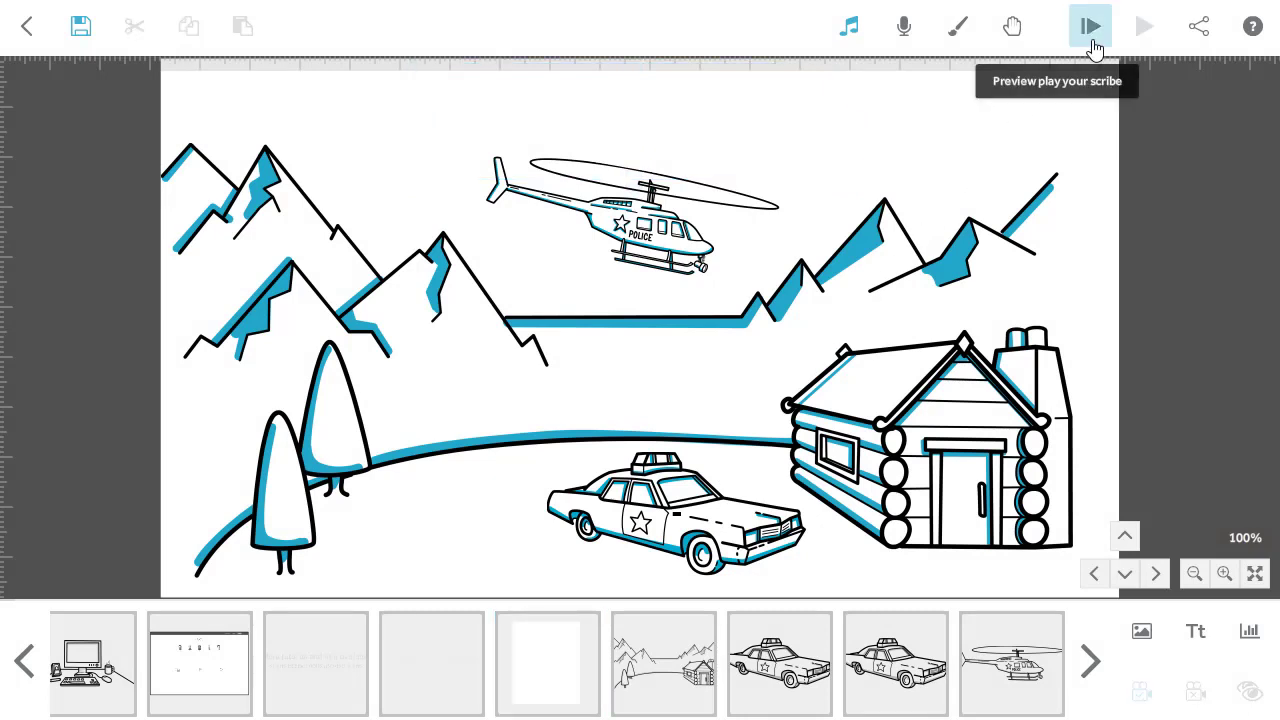
left_click(1091, 27)
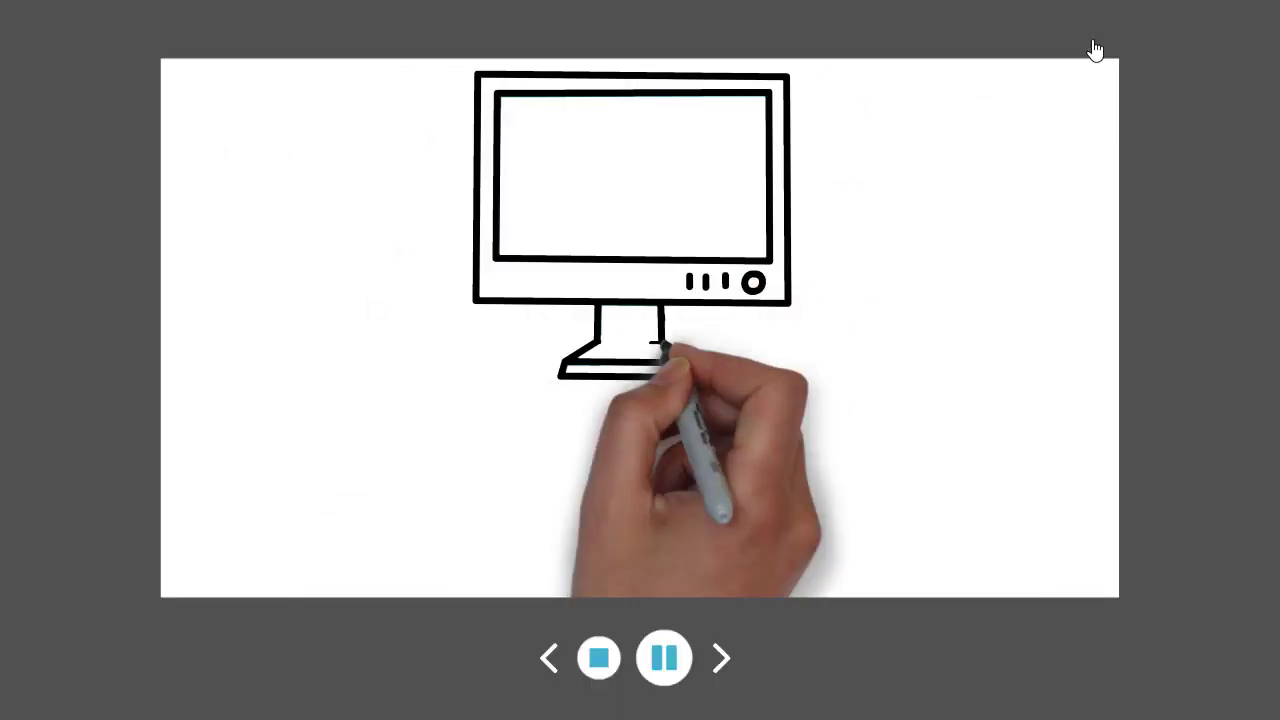